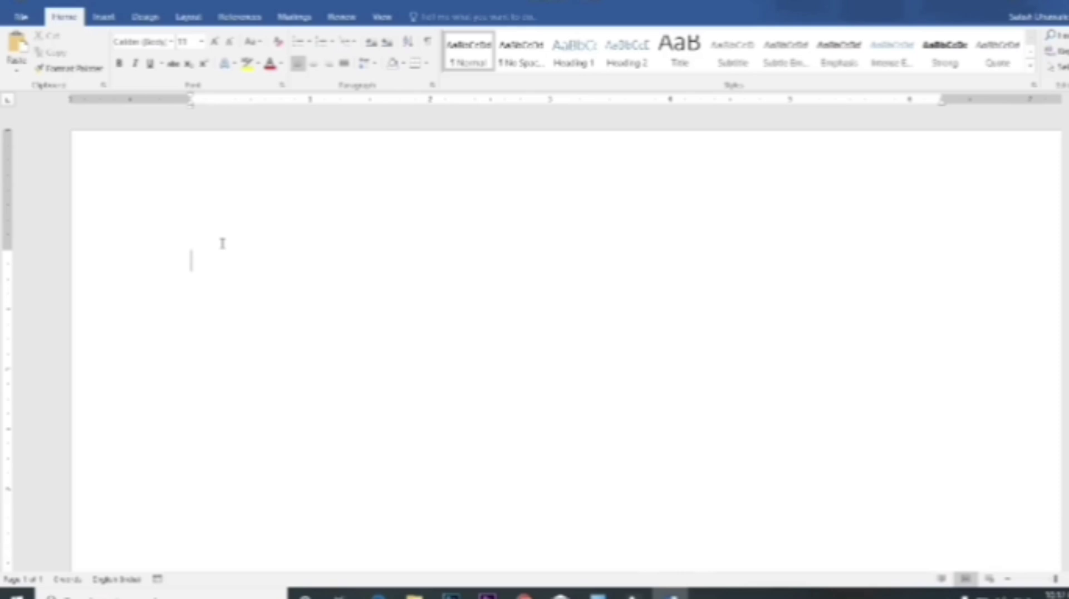
Step: Restore the document window to its smaller size and maximize it again, twice in a row
key(alt+space)
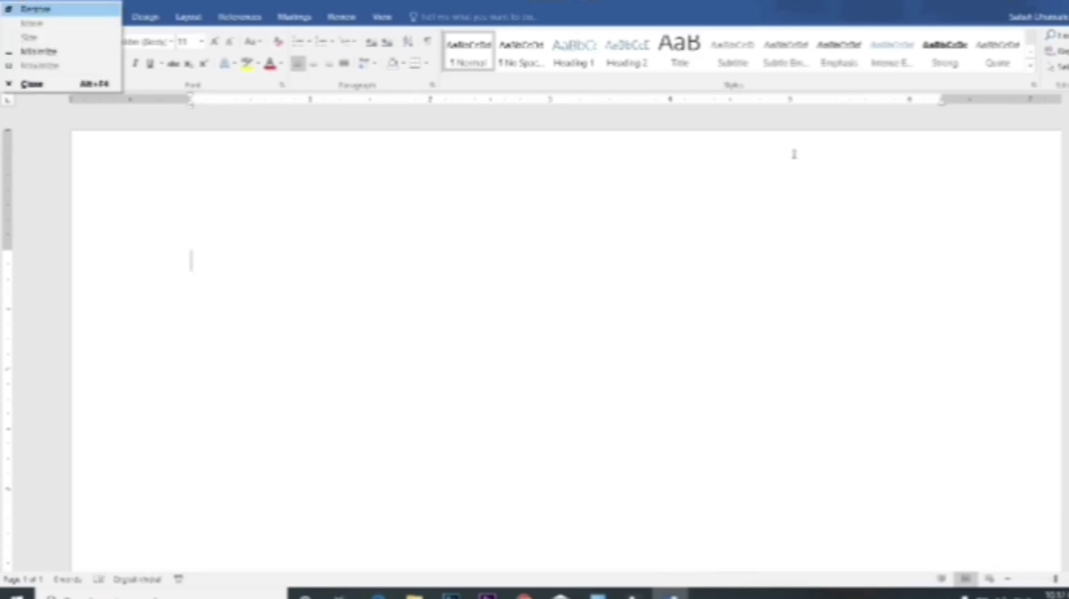
key(Return)
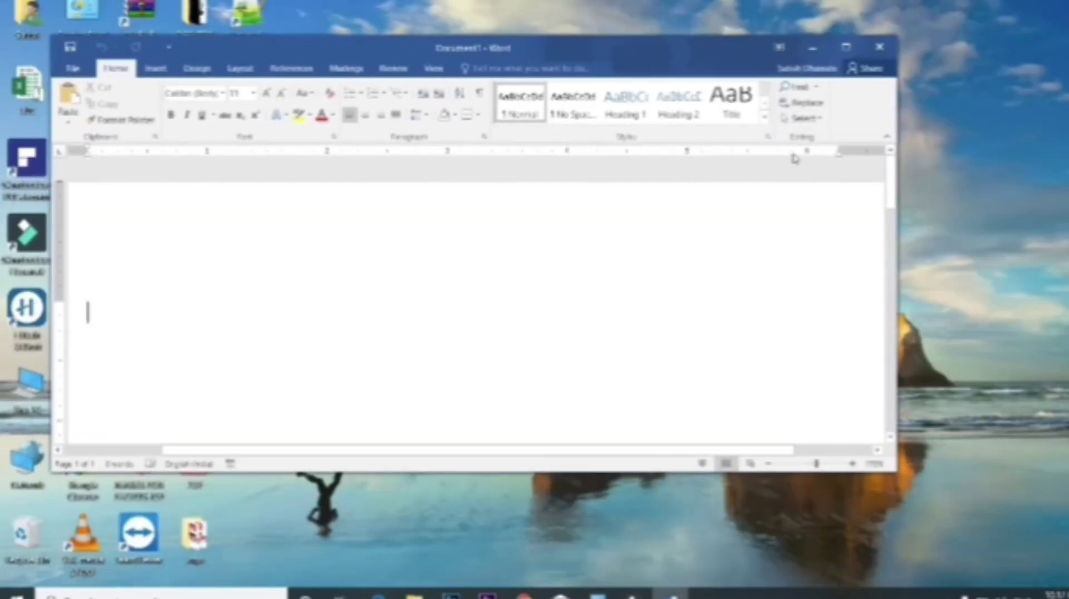
key(alt+space)
key(x)
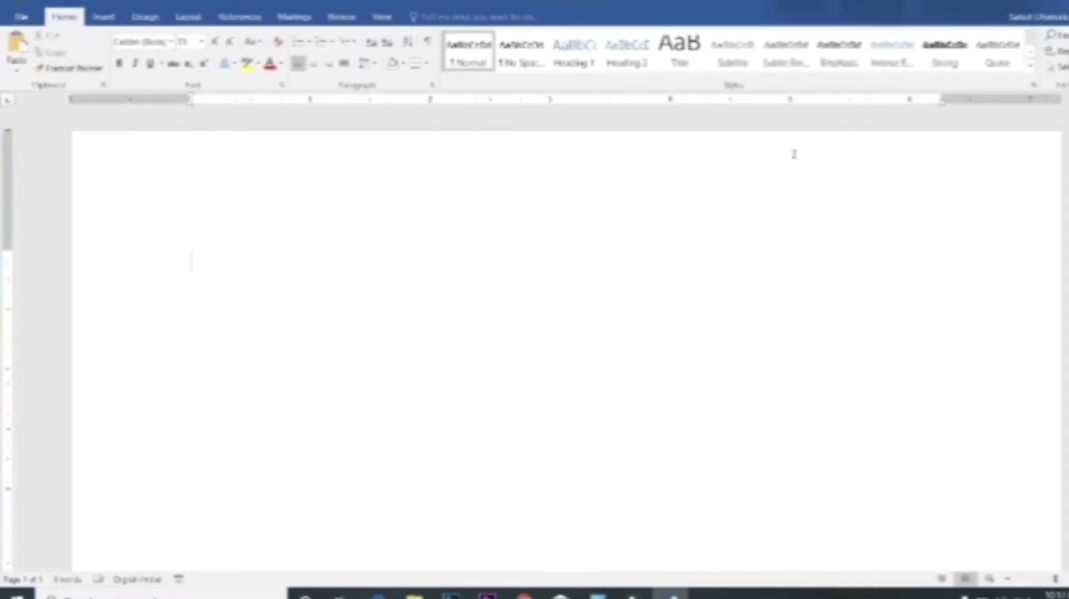
key(alt+space)
key(Return)
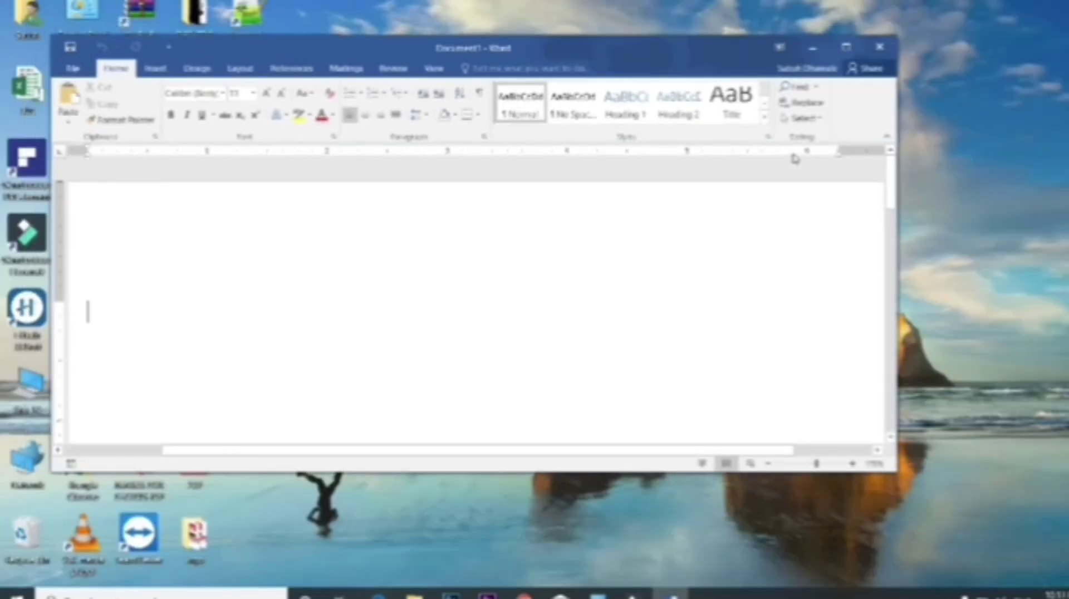
key(alt+space)
key(x)
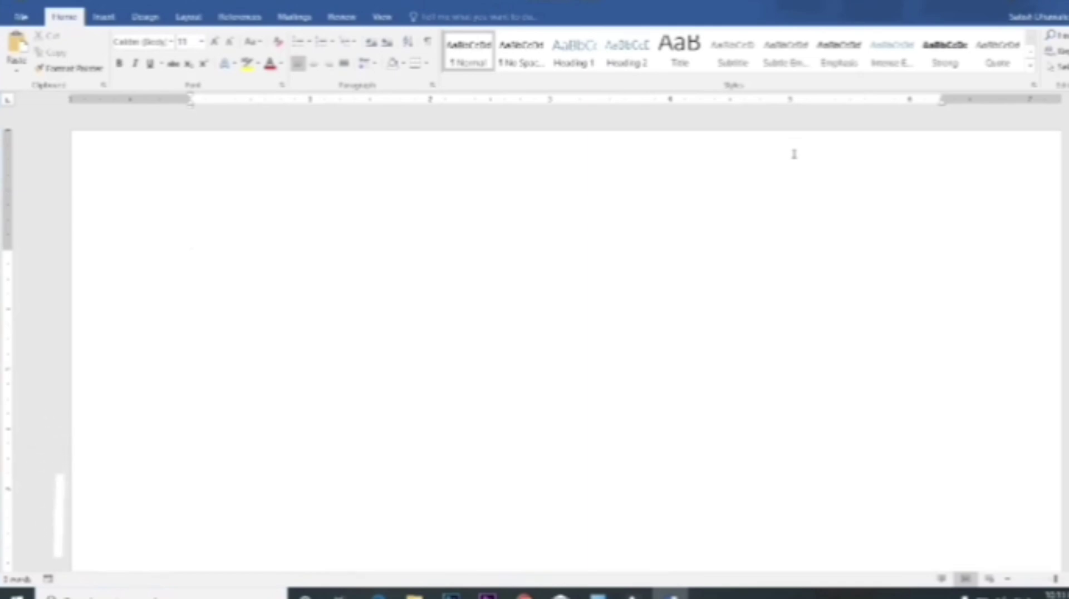
Step: Close the document window and relaunch Word with a new blank document
key(alt+space)
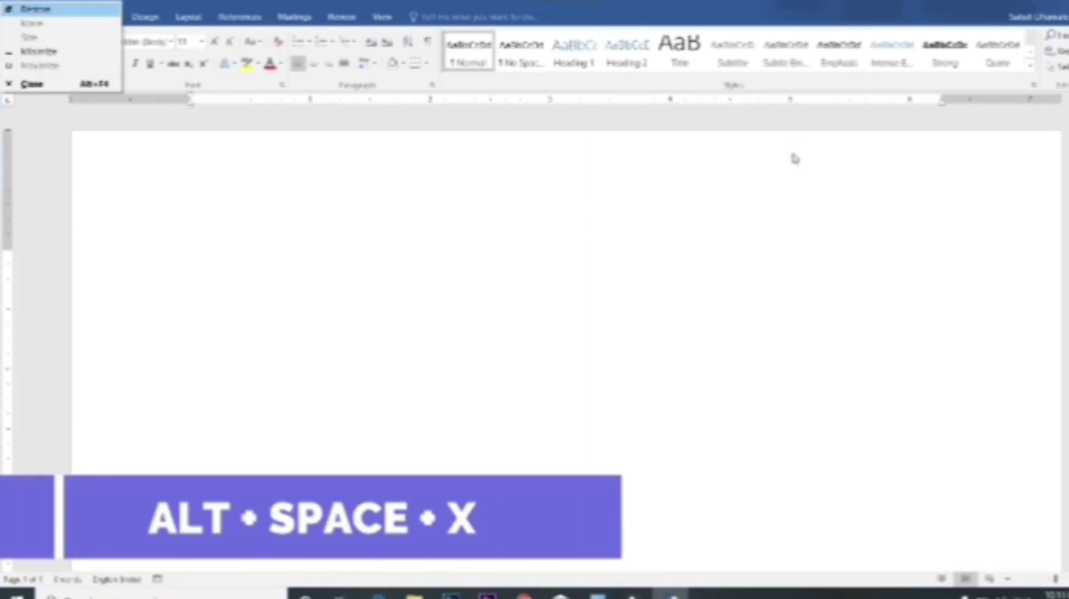
key(n)
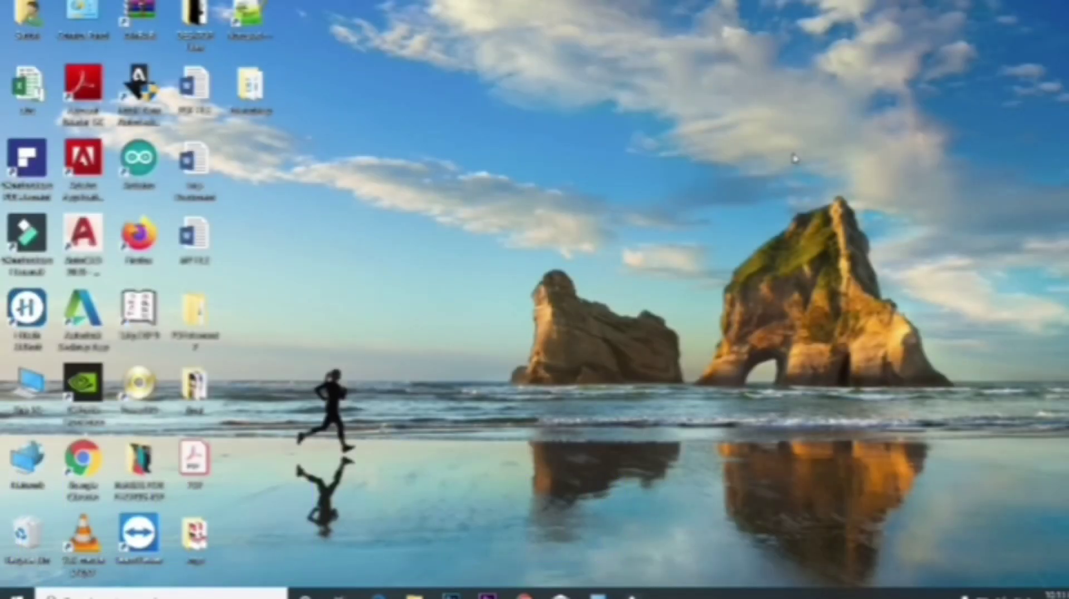
key(super+r)
key(Return)
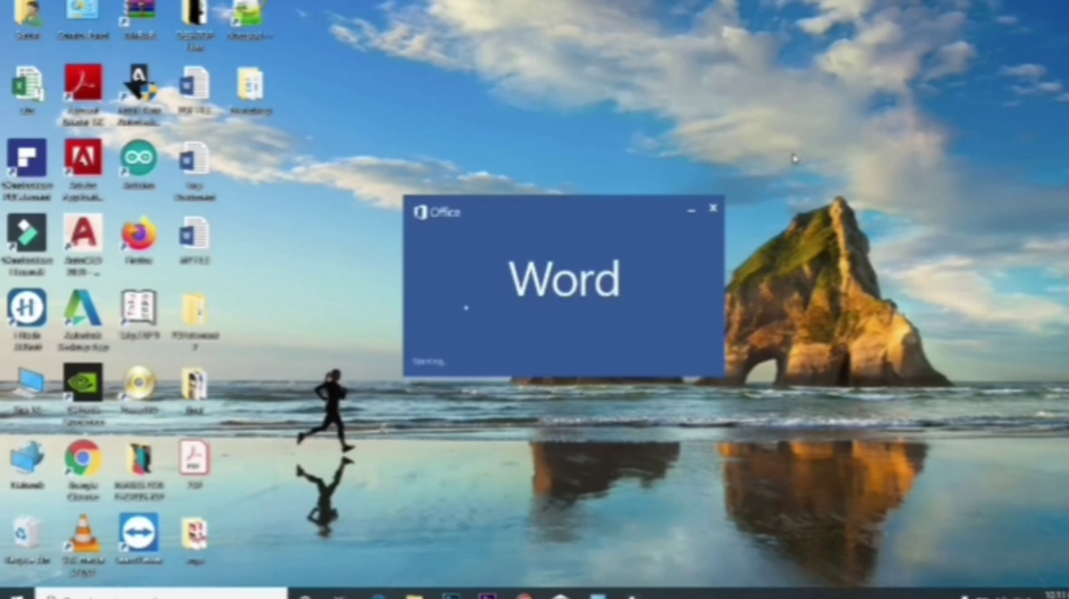
key(Return)
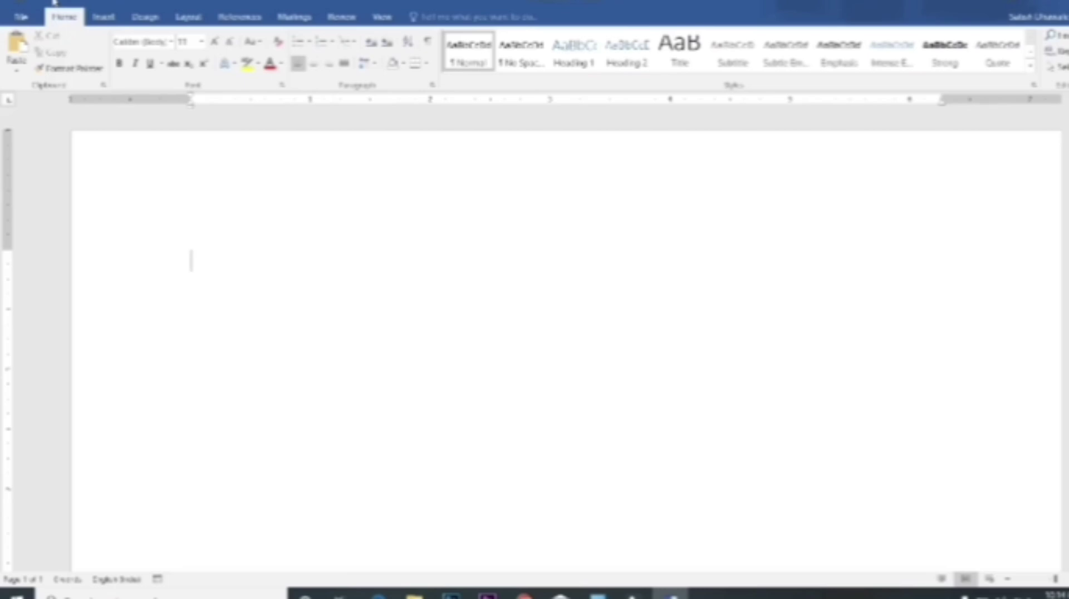
Step: Add Open, Print Preview and Print, Draw Table, and Spelling & Grammar to the Quick Access Toolbar
click(108, 2)
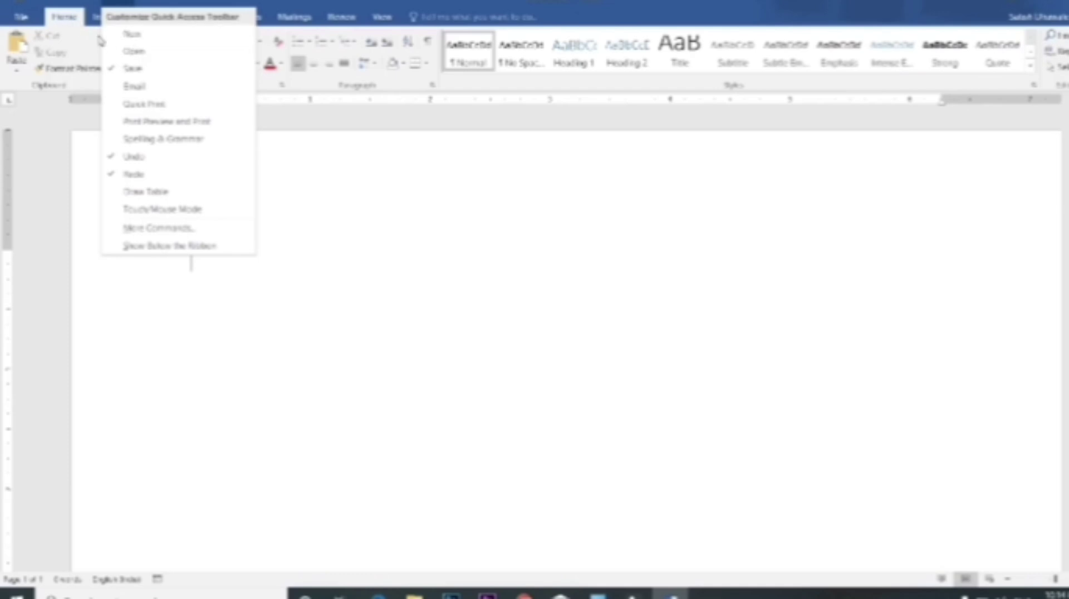
click(125, 51)
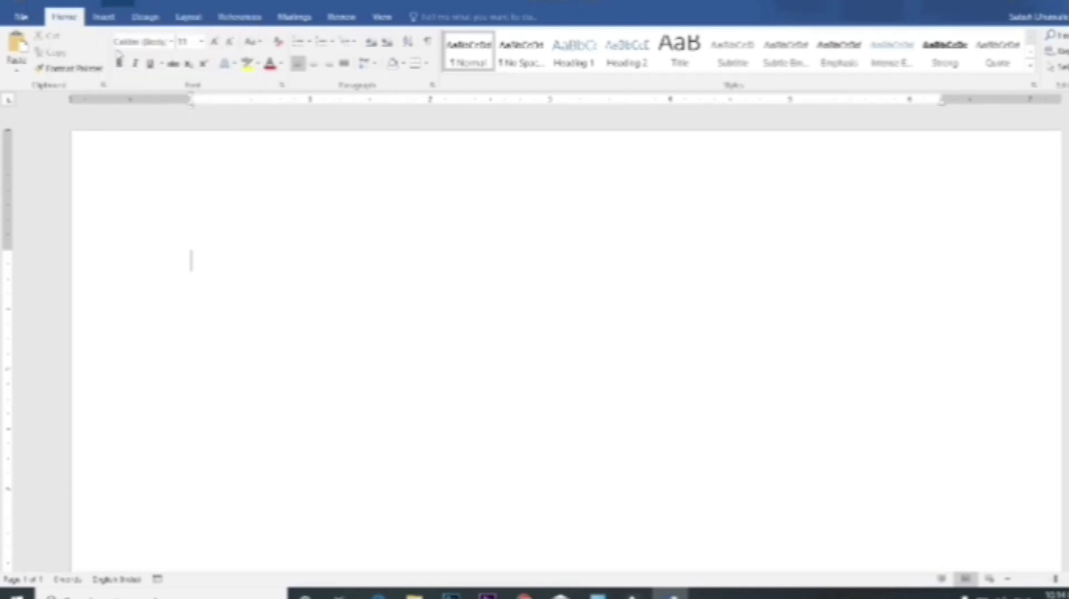
click(152, 5)
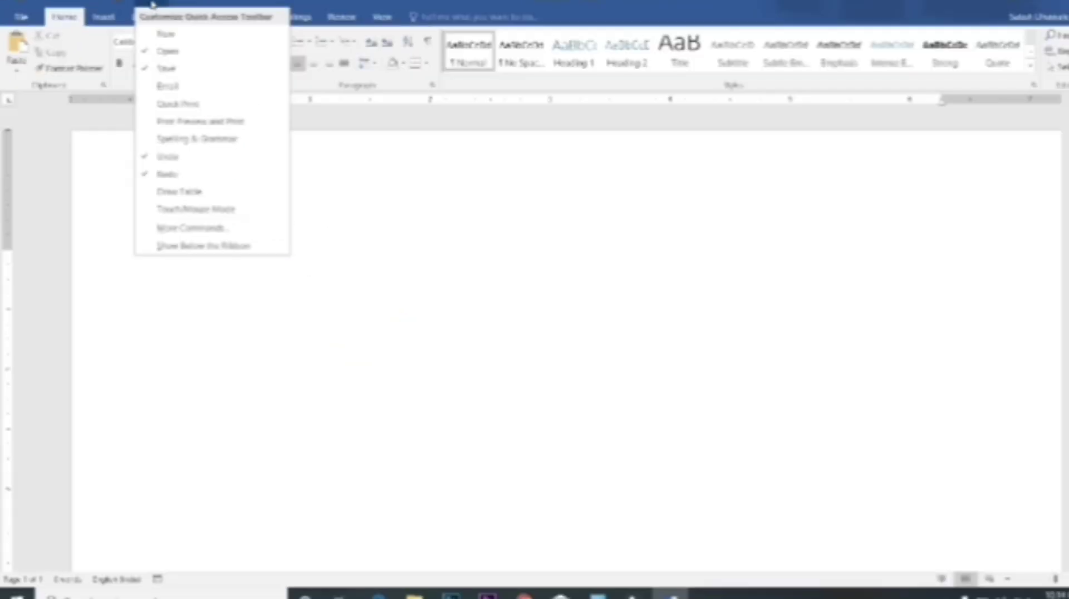
click(172, 122)
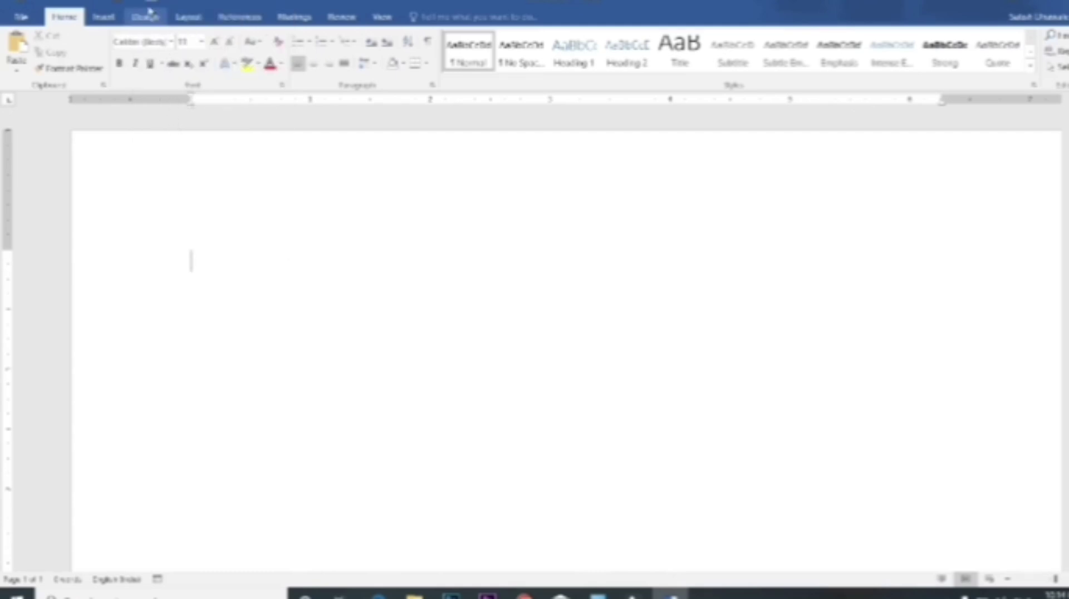
click(187, 5)
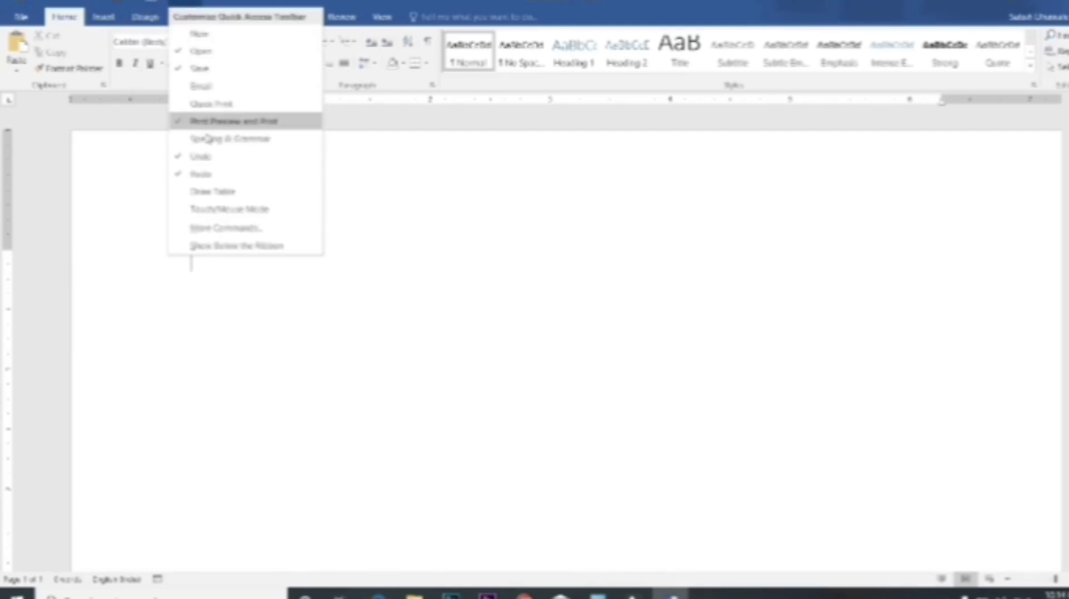
click(211, 192)
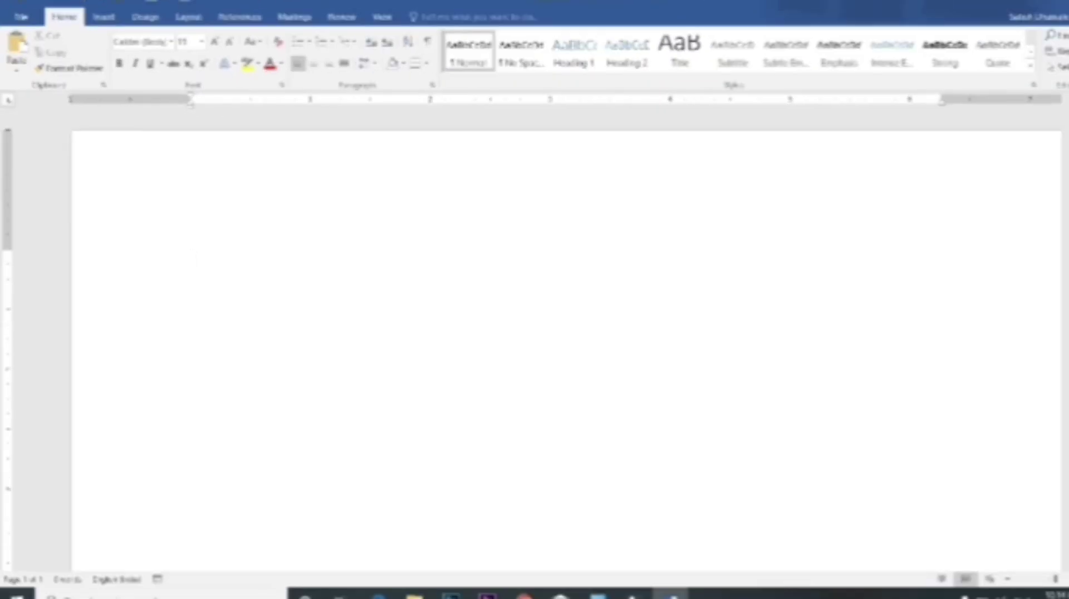
click(219, 5)
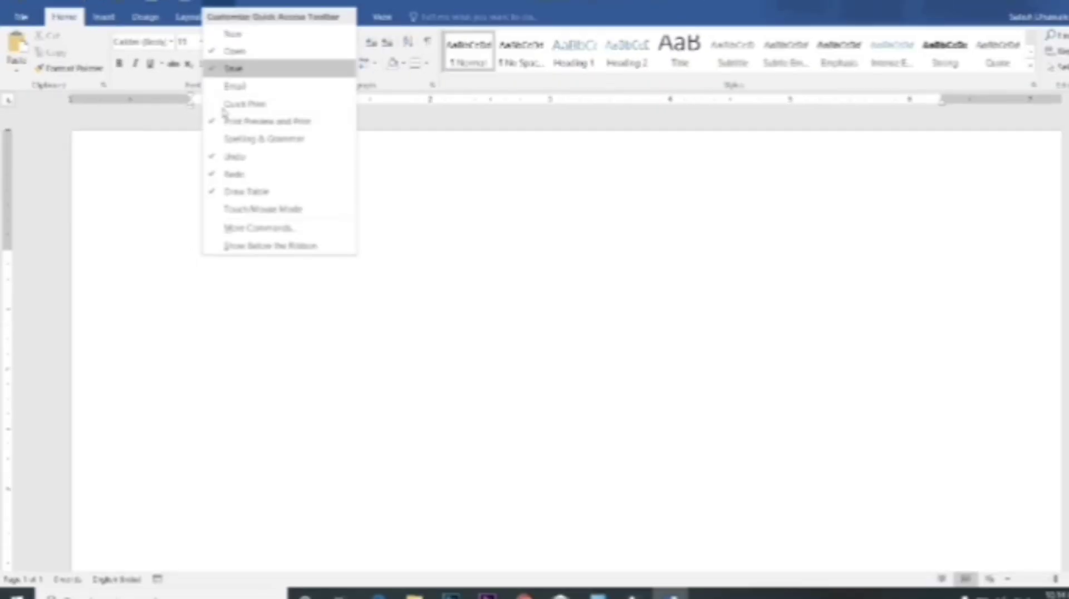
click(225, 140)
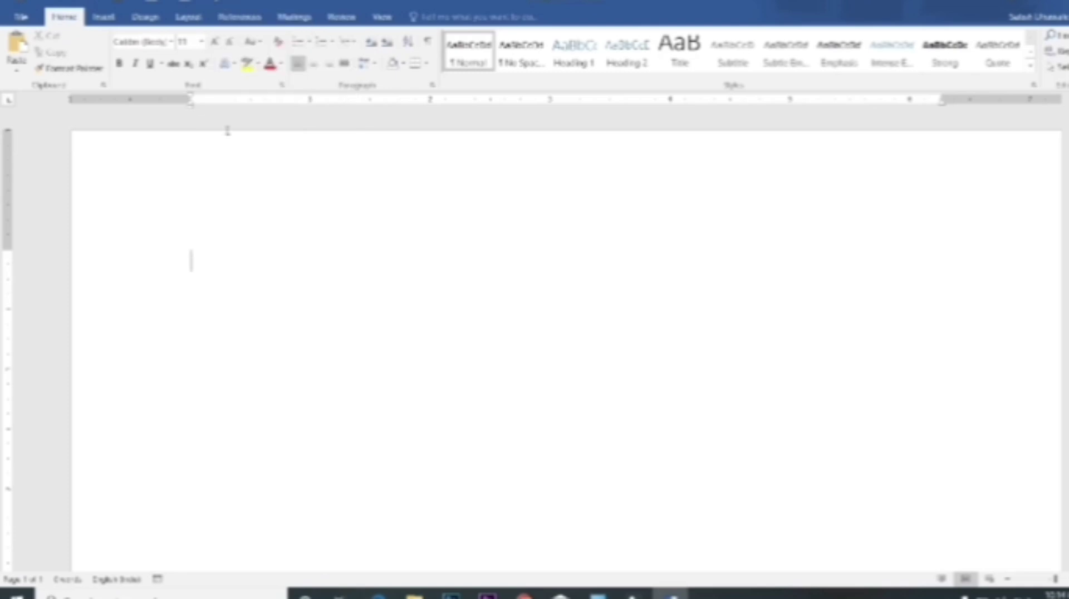
Step: Show the Quick Access Toolbar below the ribbon and move it back above the ribbon
click(260, 4)
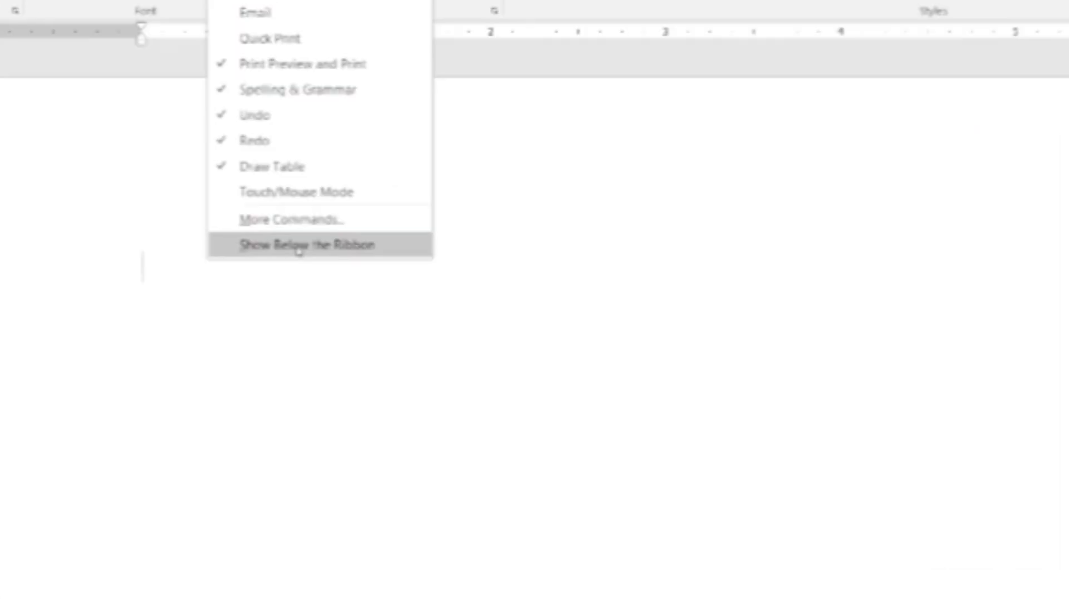
click(299, 247)
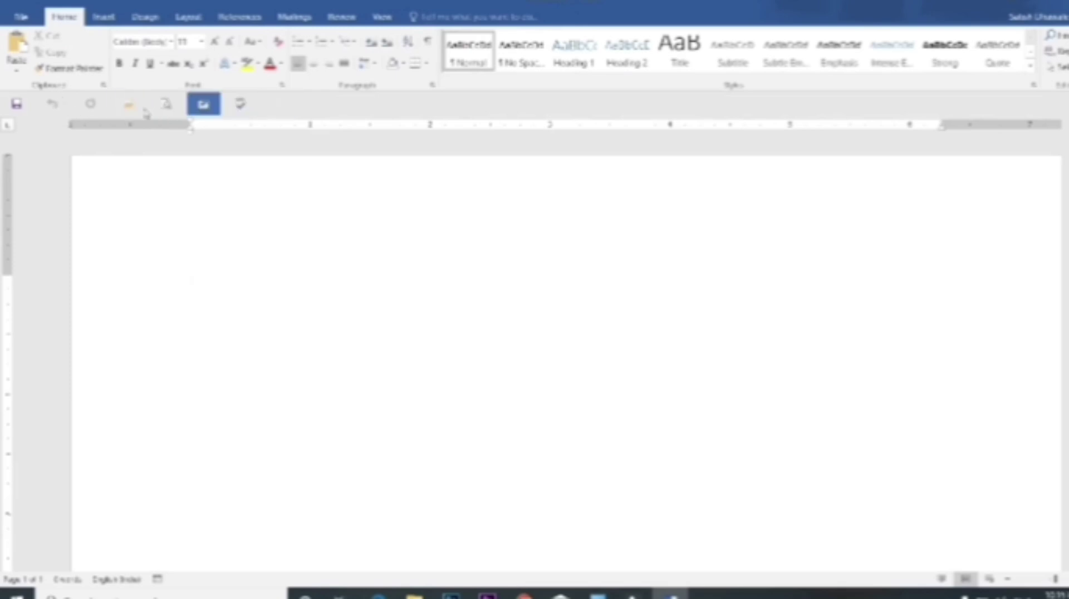
right_click(315, 112)
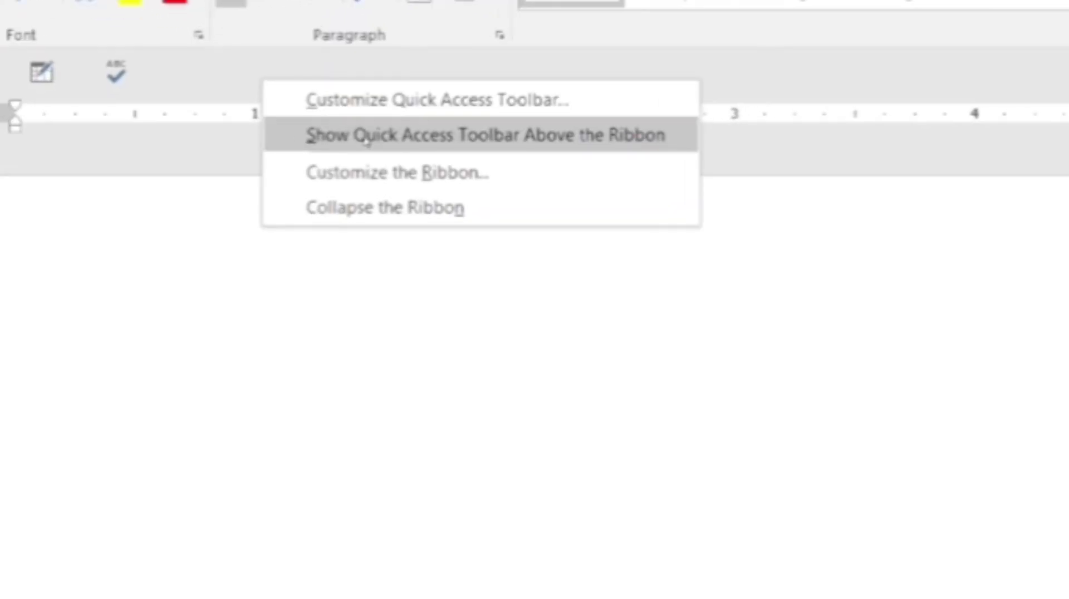
click(366, 139)
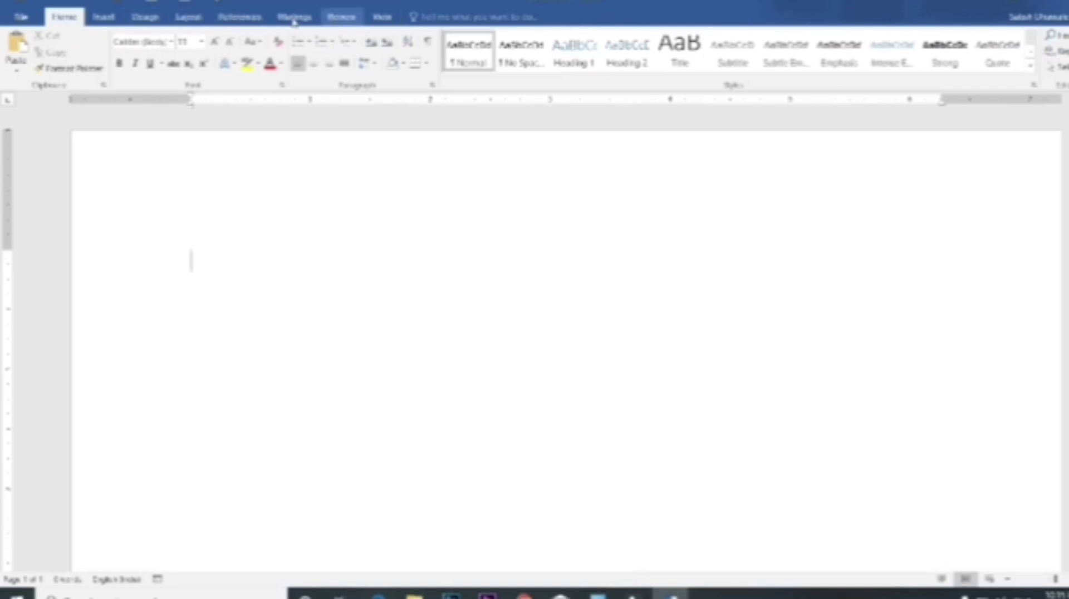
Step: Examine the file management page and the ribbon's Insert, Design, Layout and References command groups
click(21, 16)
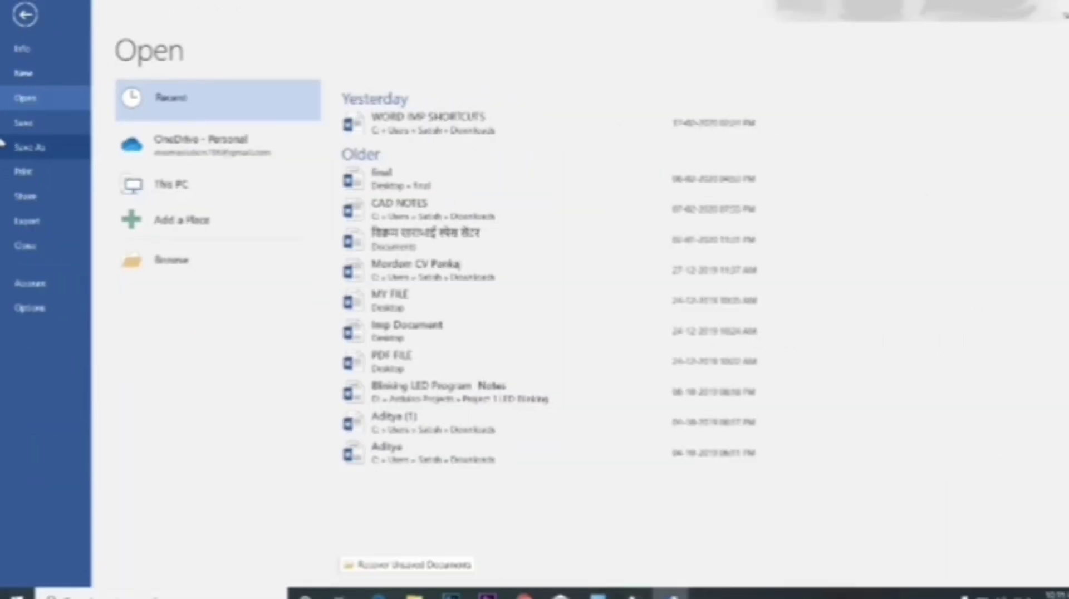
key(Escape)
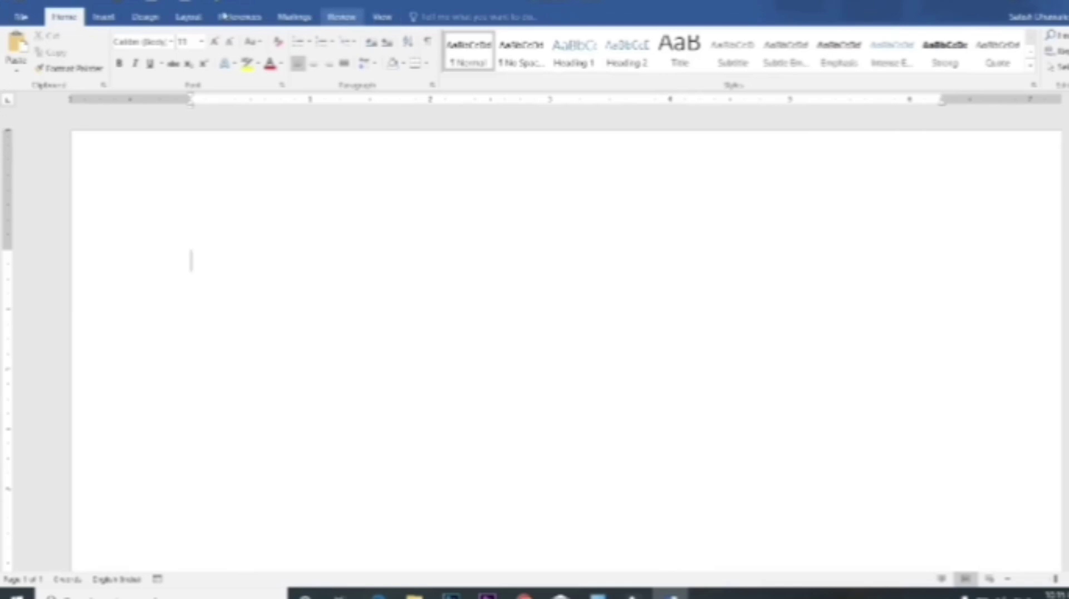
click(104, 18)
click(146, 18)
click(64, 17)
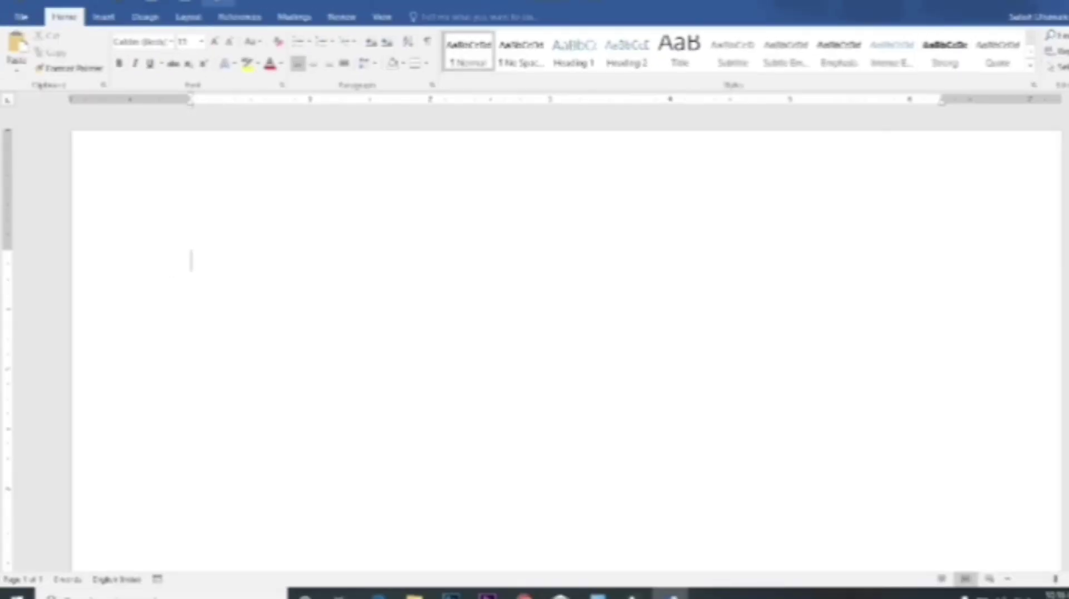
click(102, 17)
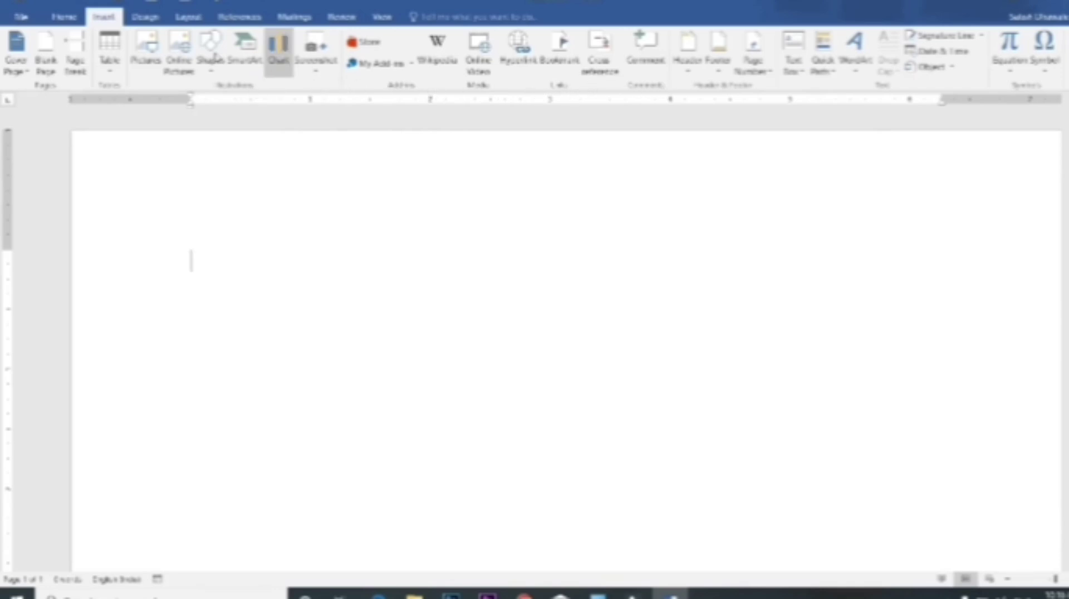
click(146, 18)
click(188, 16)
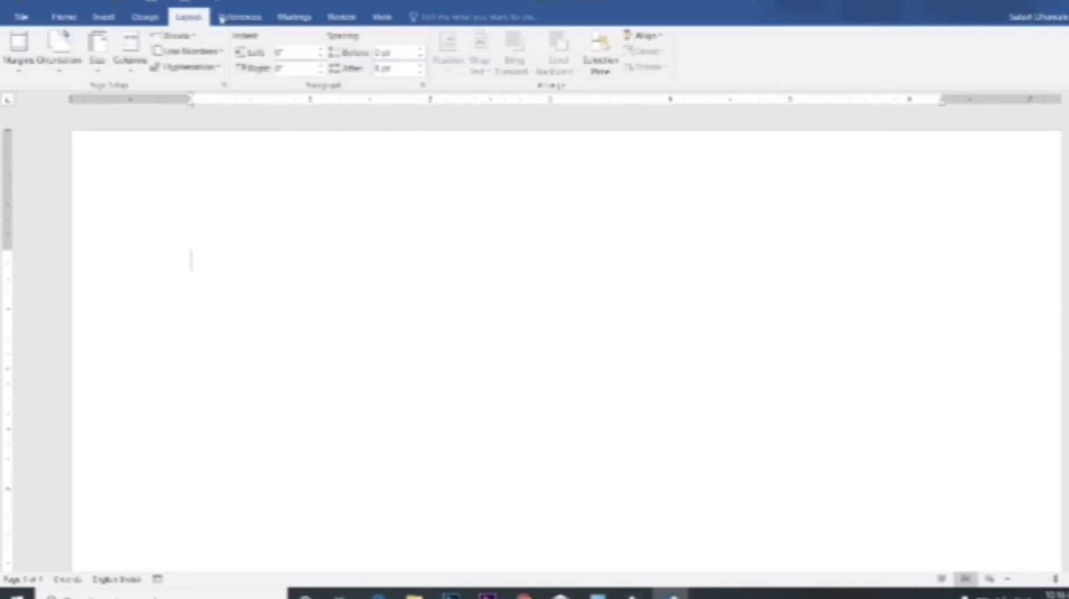
click(240, 17)
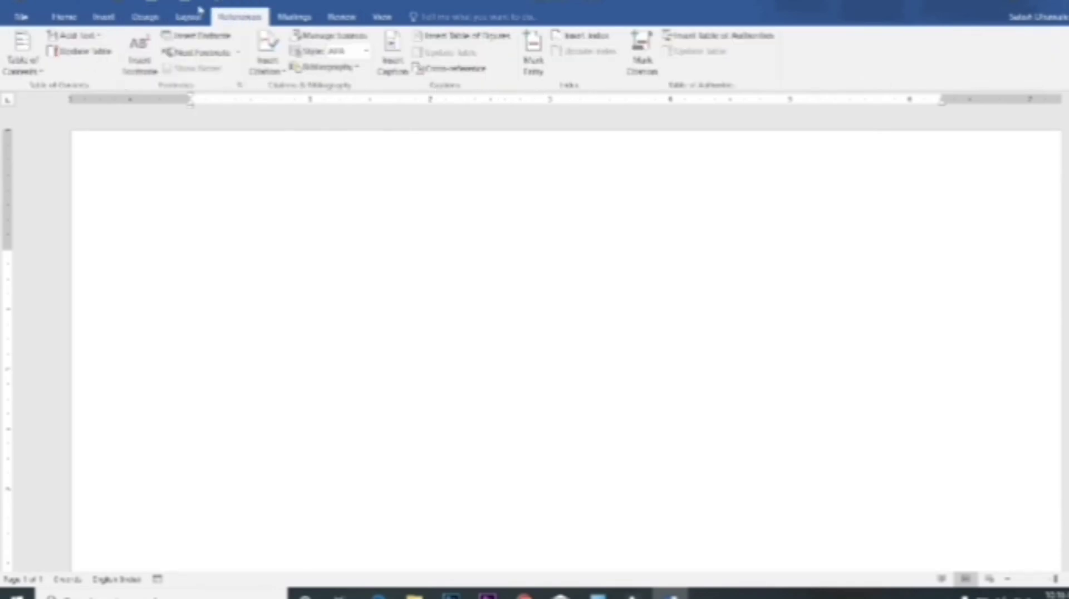
click(60, 17)
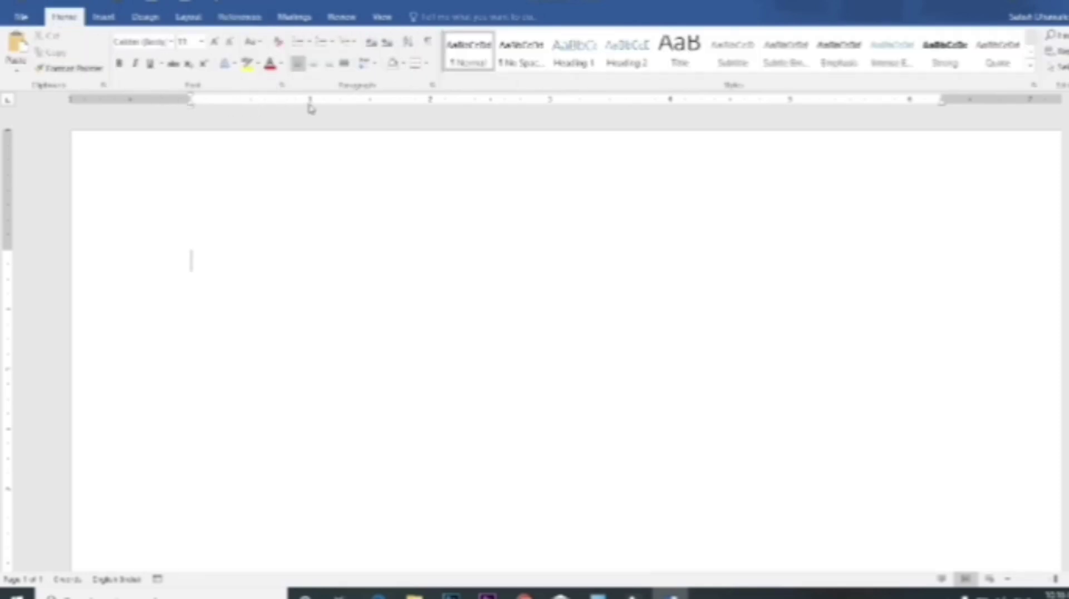
Step: Hide the document's ruler and show it again
click(382, 17)
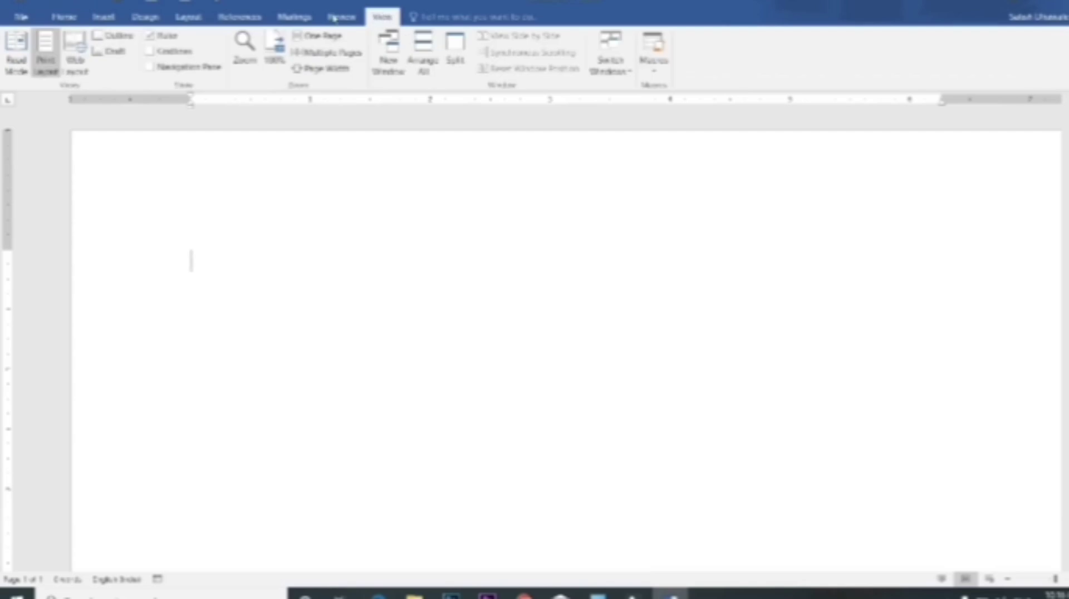
click(149, 36)
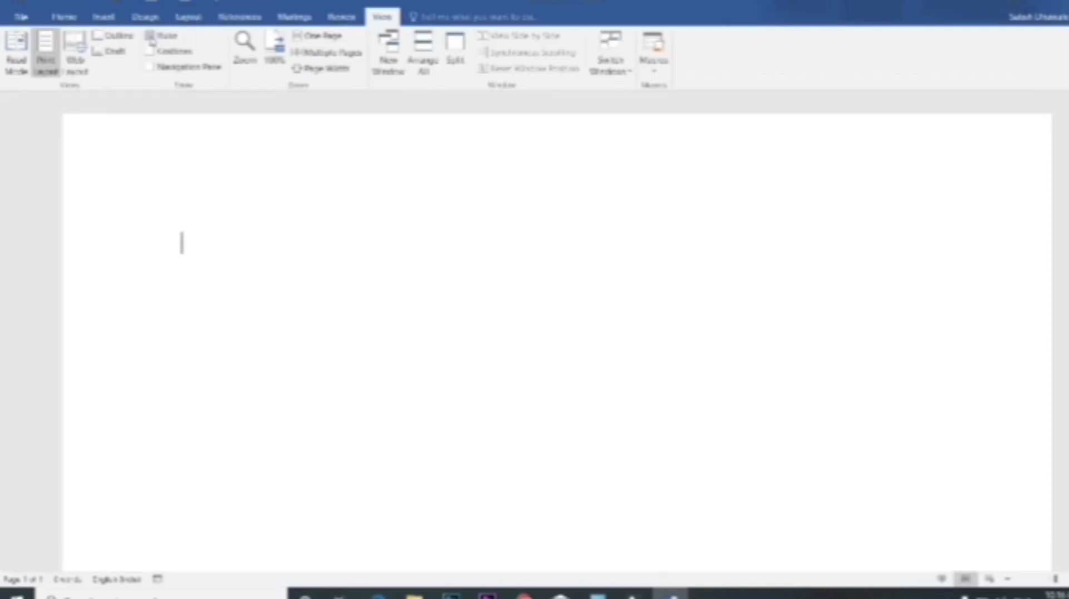
click(149, 36)
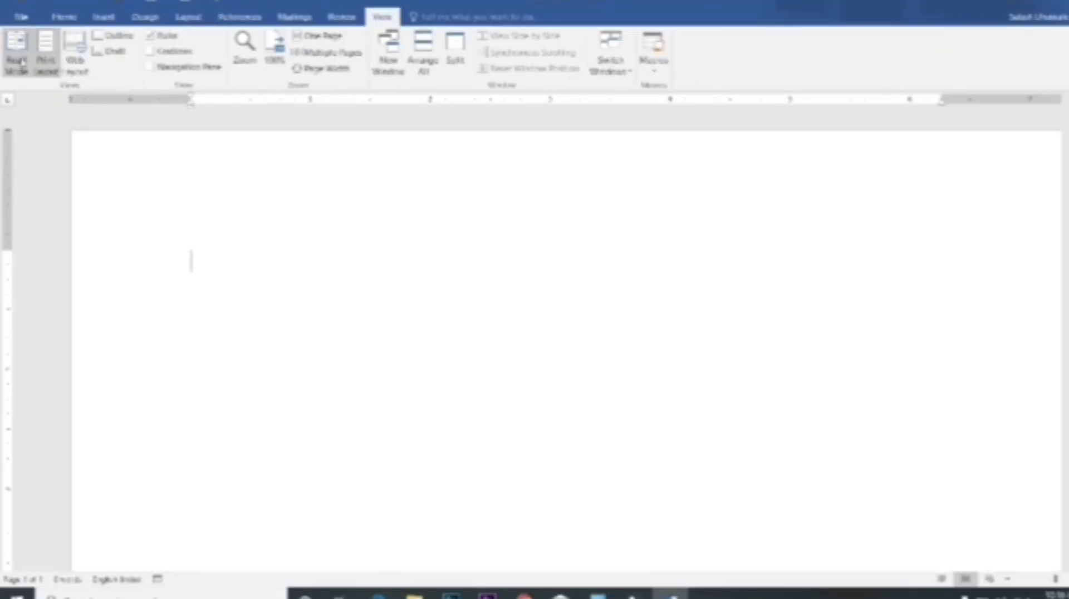
Step: View the blank document in Read Mode and return to Print Layout
click(18, 61)
key(Escape)
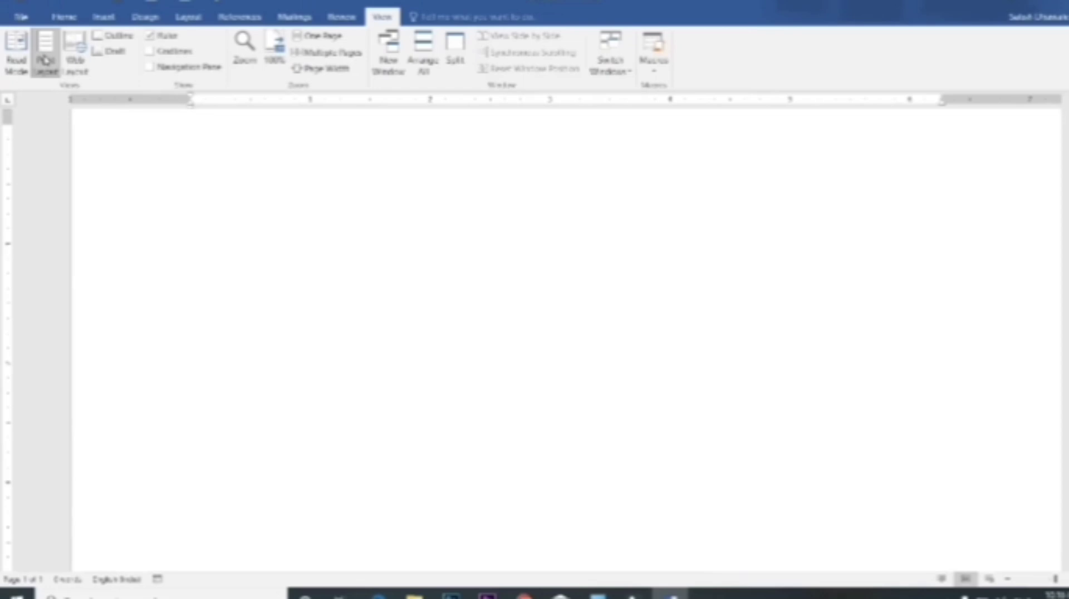
scroll(200, 183, up, 2)
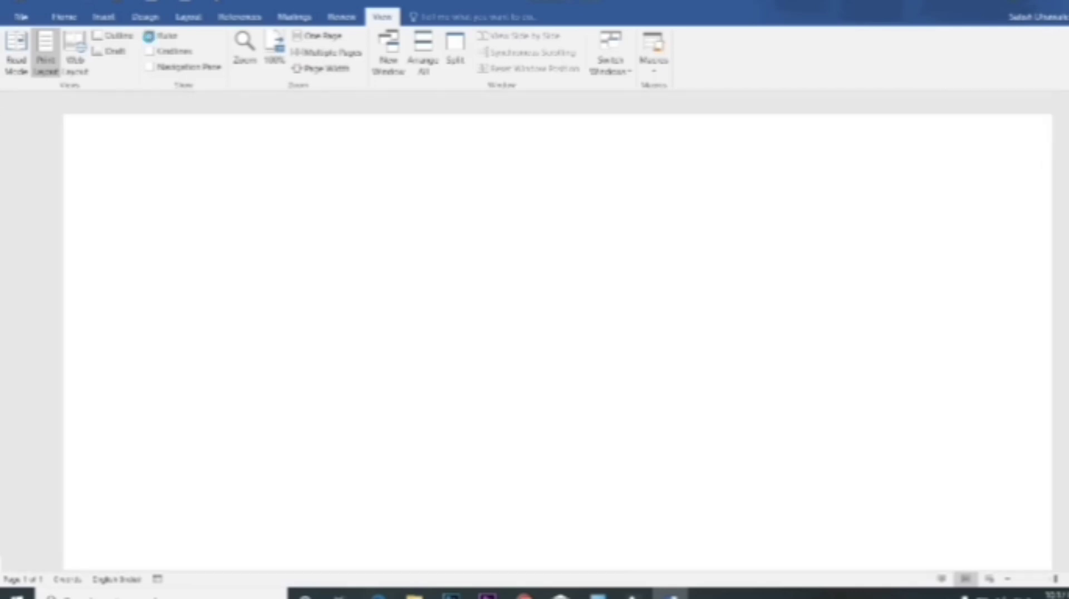
Step: Turn the ruler off and on once more, and return to the Home commands
click(150, 37)
click(150, 37)
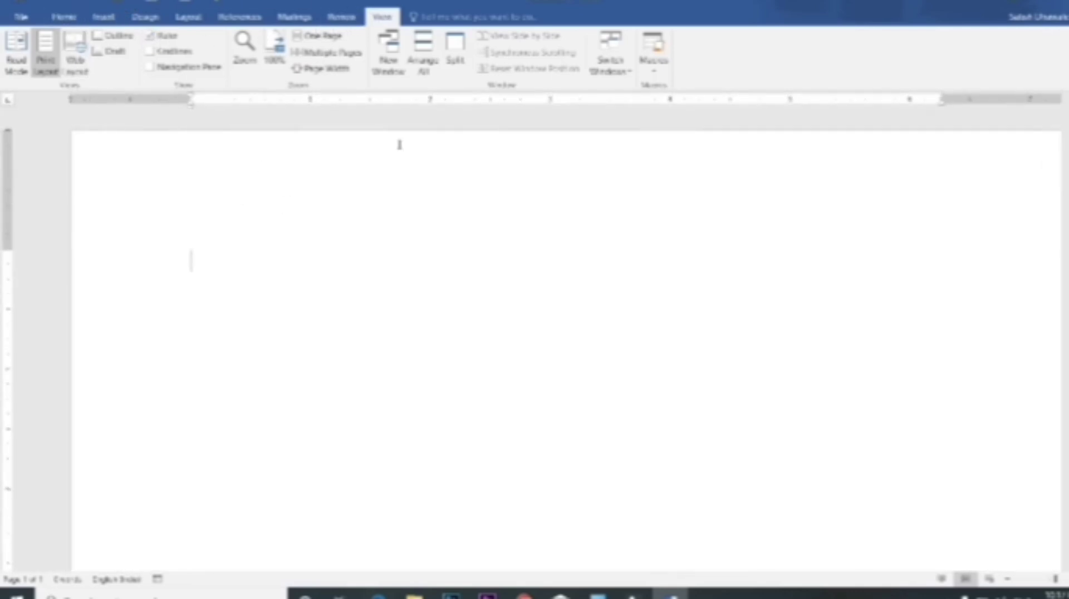
click(63, 17)
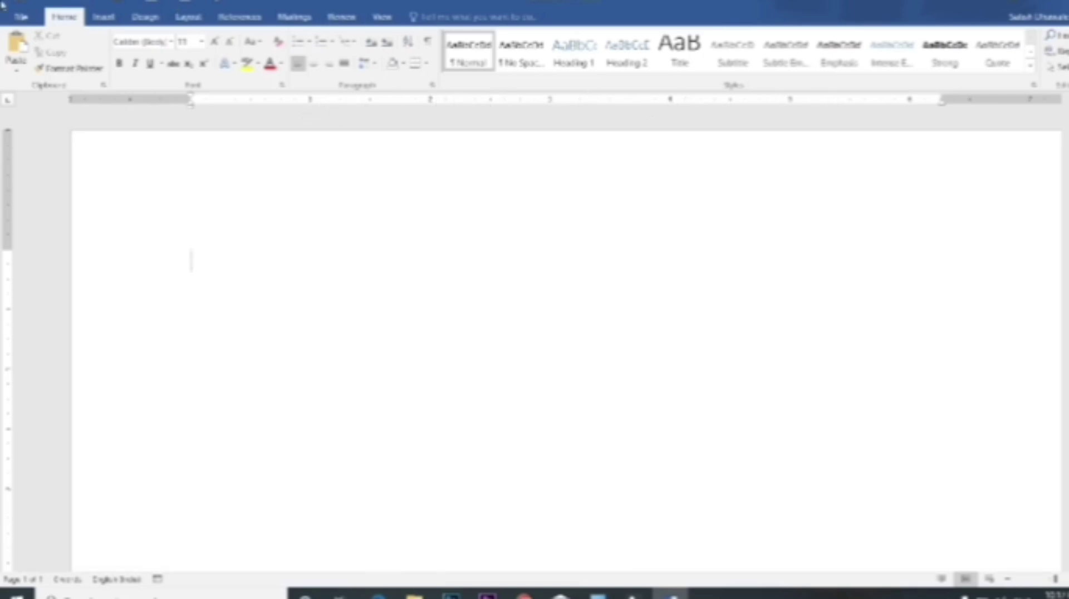
Step: Set the display measurement units to Centimeters in Word's advanced options and apply the change to the ruler
click(20, 18)
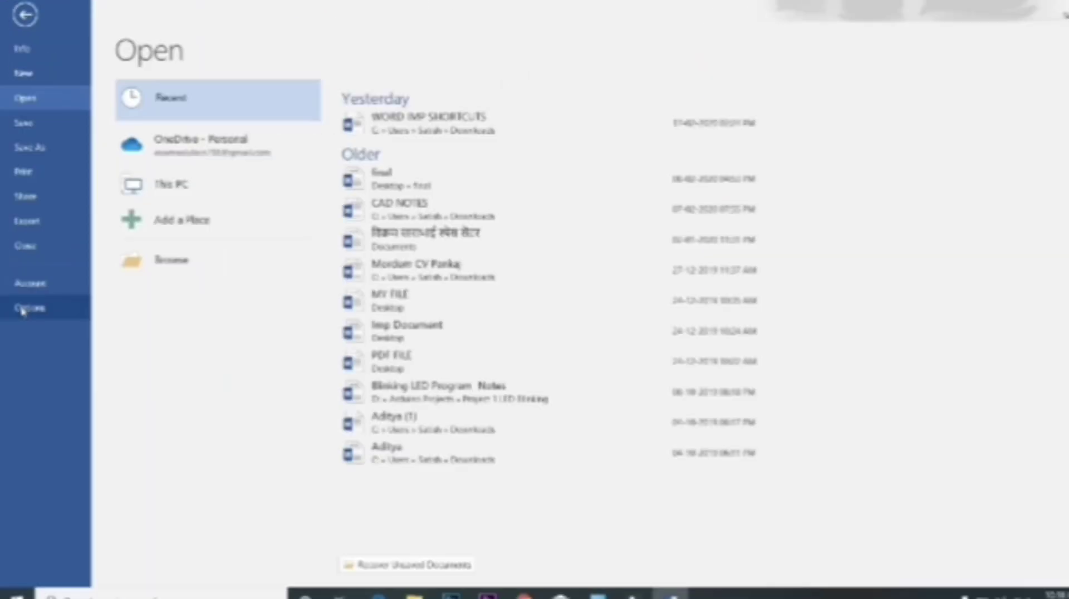
click(22, 310)
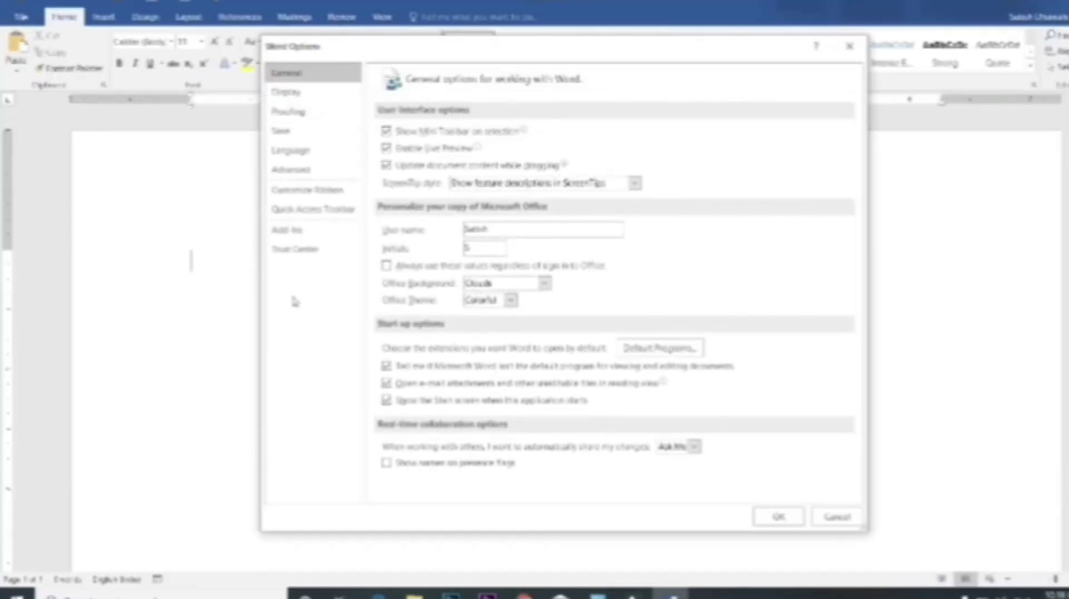
click(312, 174)
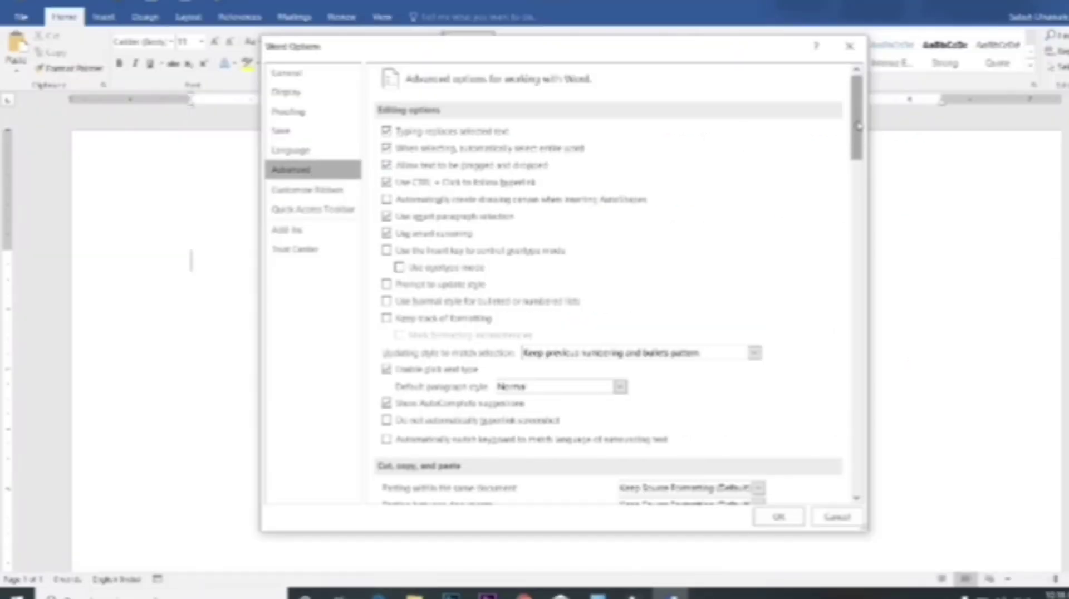
drag(859, 124, 879, 284)
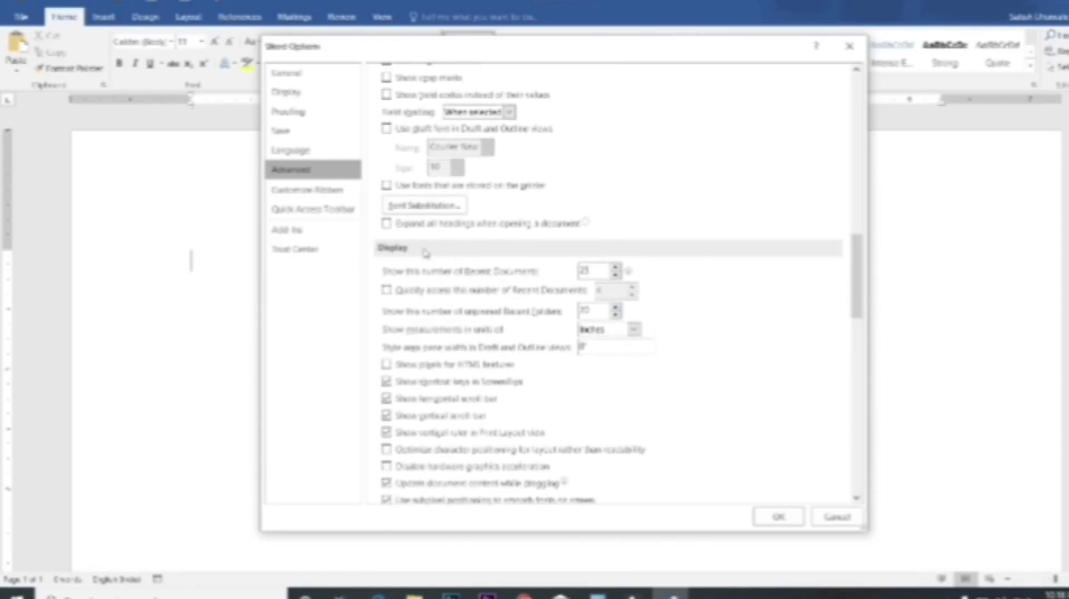
click(622, 333)
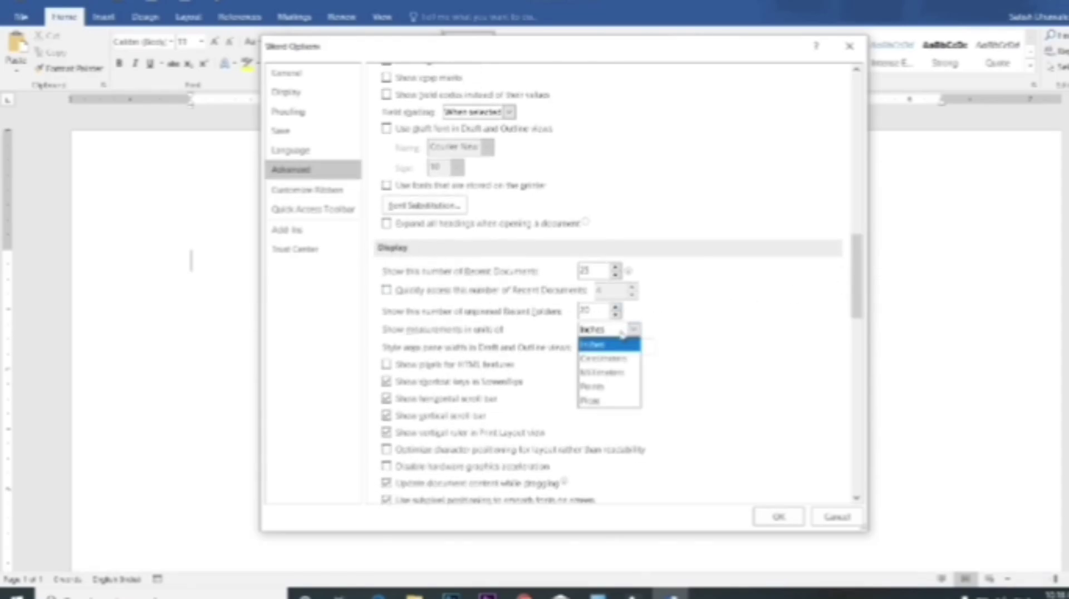
click(624, 360)
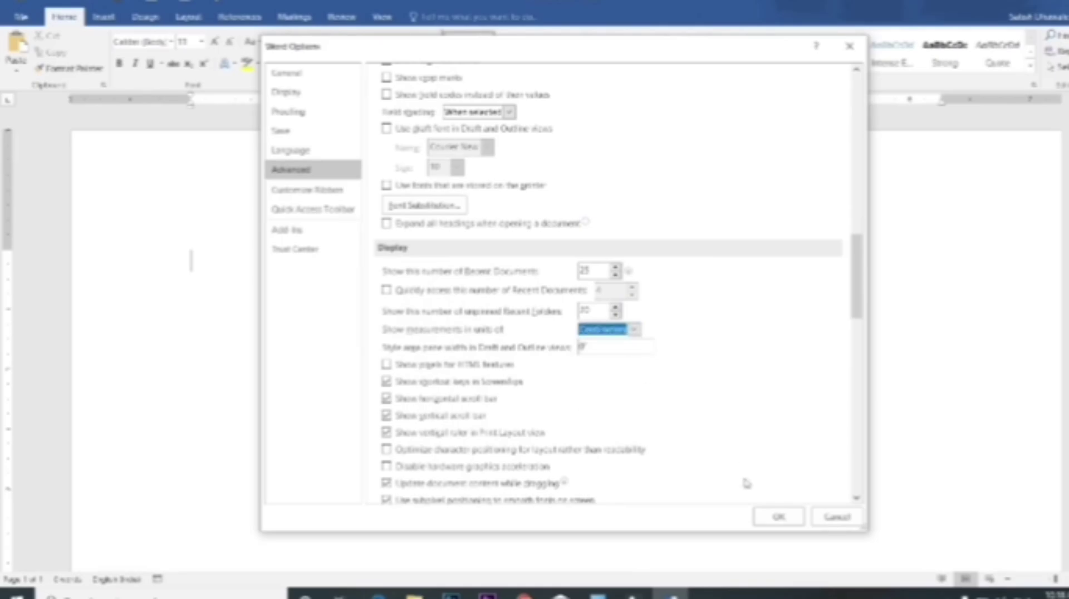
click(781, 518)
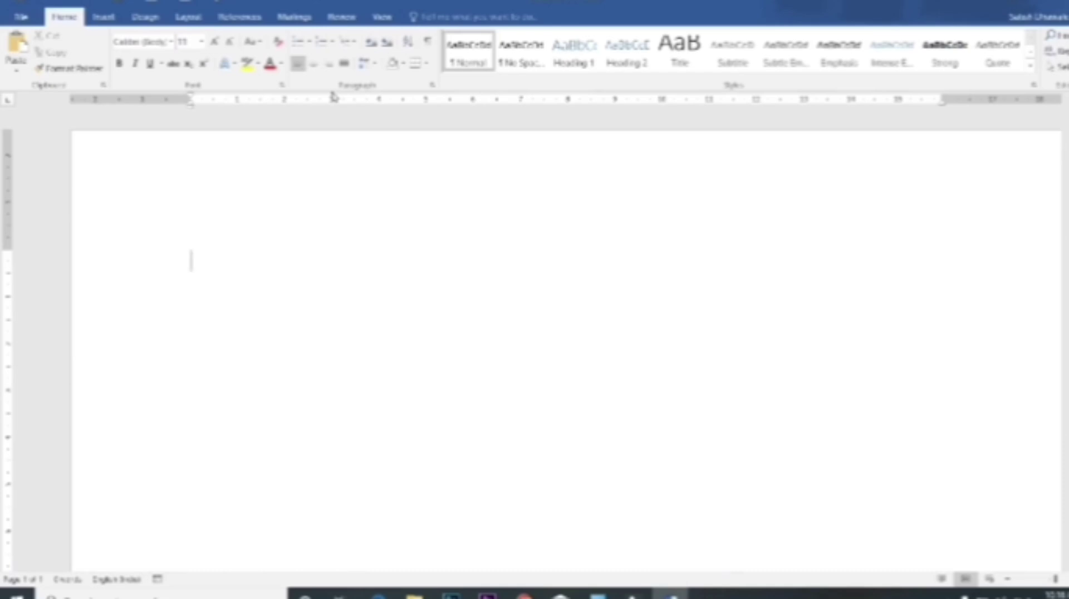
Step: Set the display measurement units back to Inches in Word's advanced options and apply the change
click(20, 17)
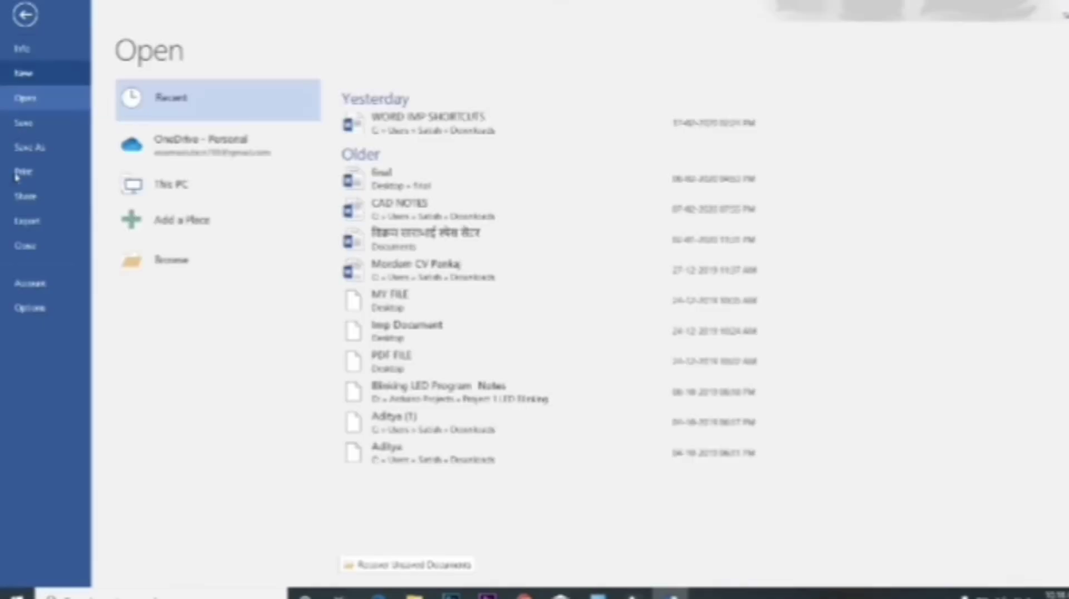
click(29, 308)
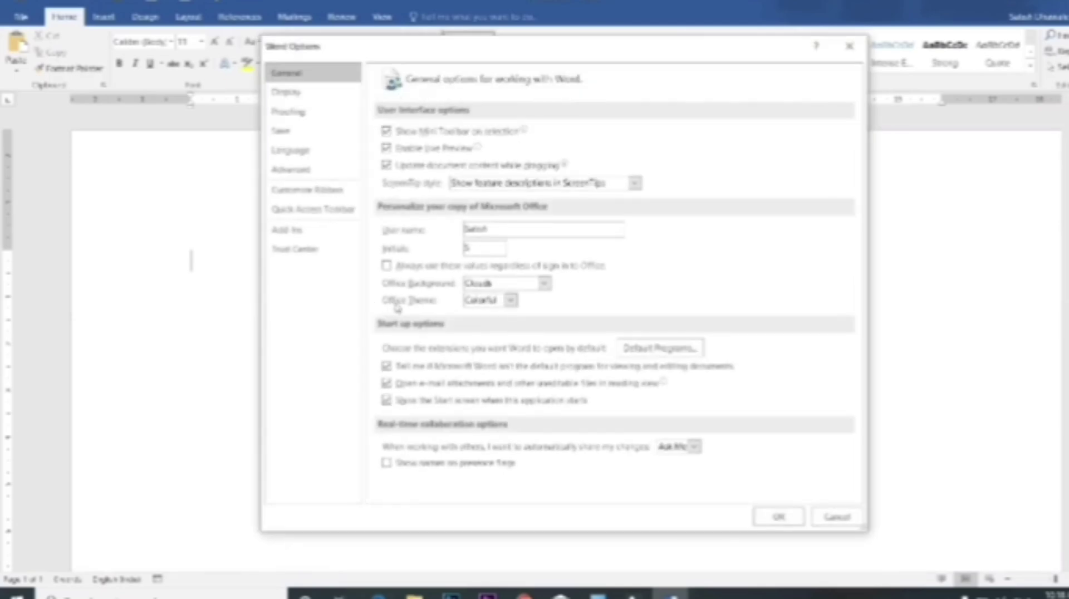
click(320, 176)
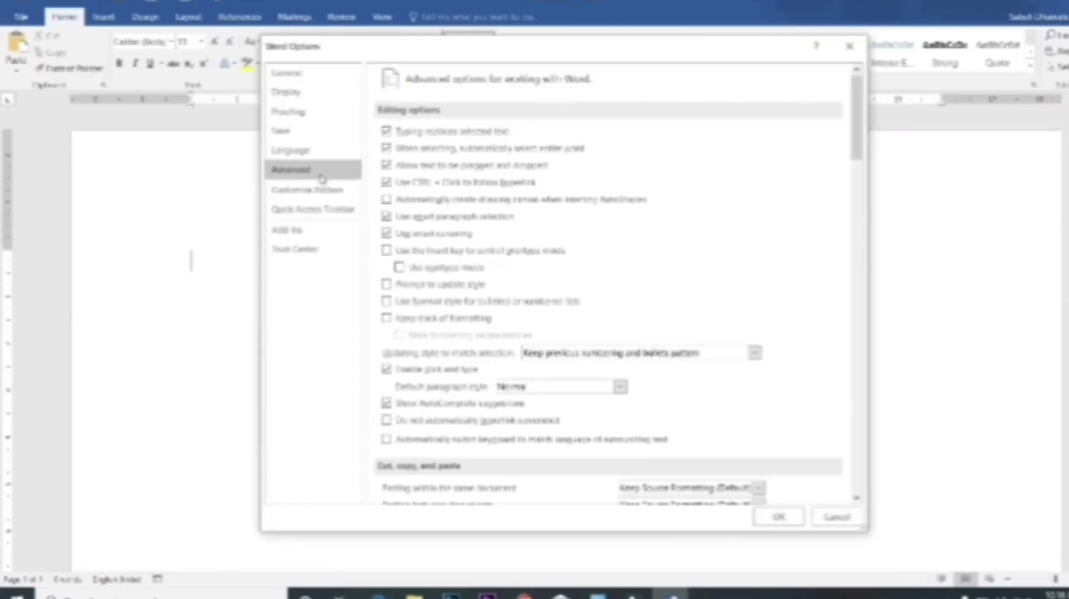
scroll(713, 214, down, 5)
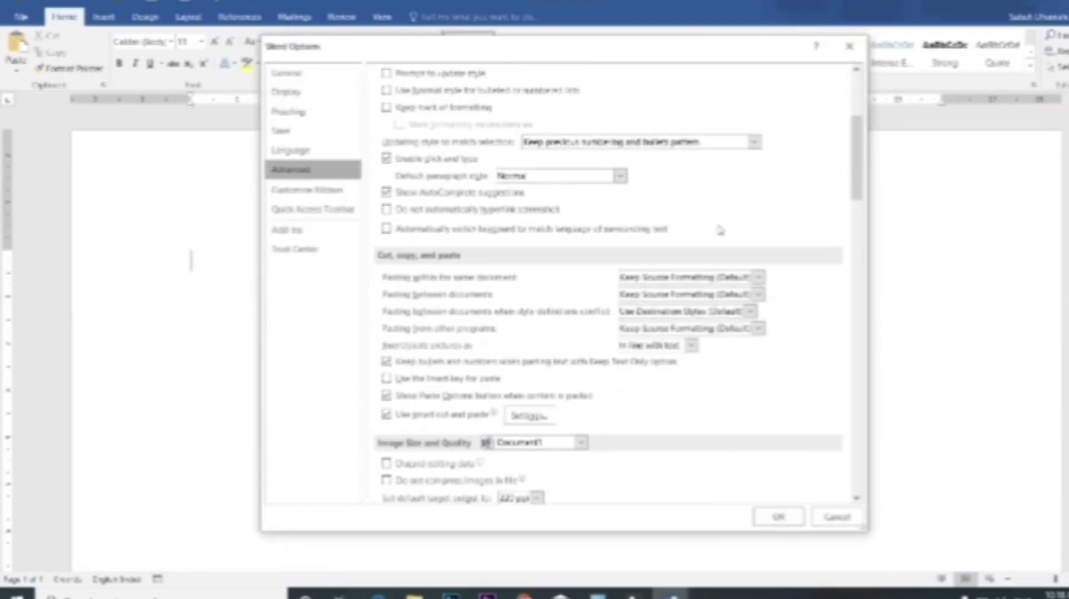
scroll(720, 230, down, 8)
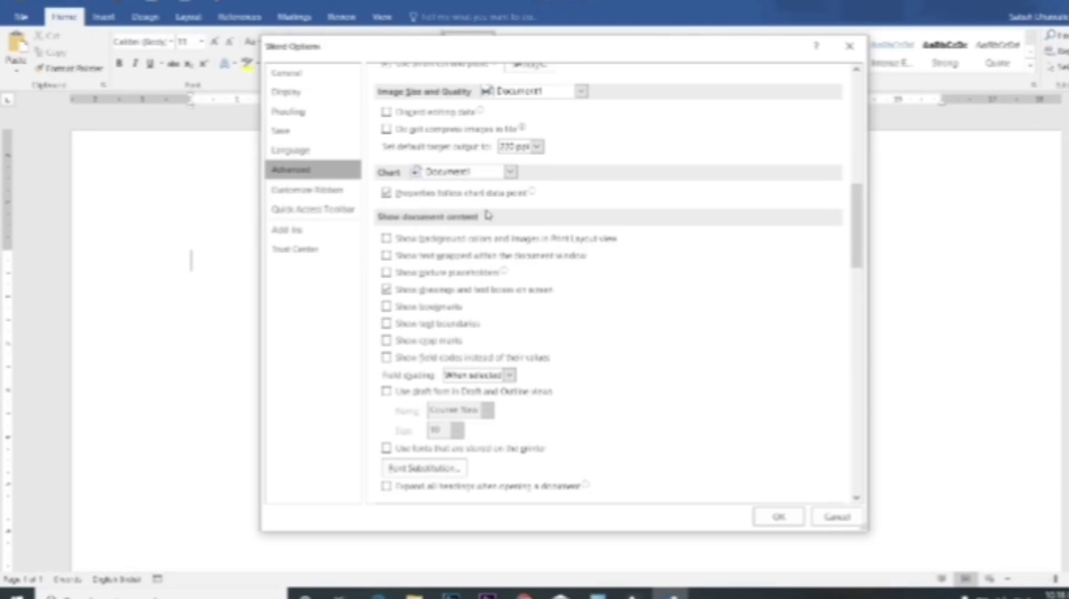
scroll(487, 215, down, 7)
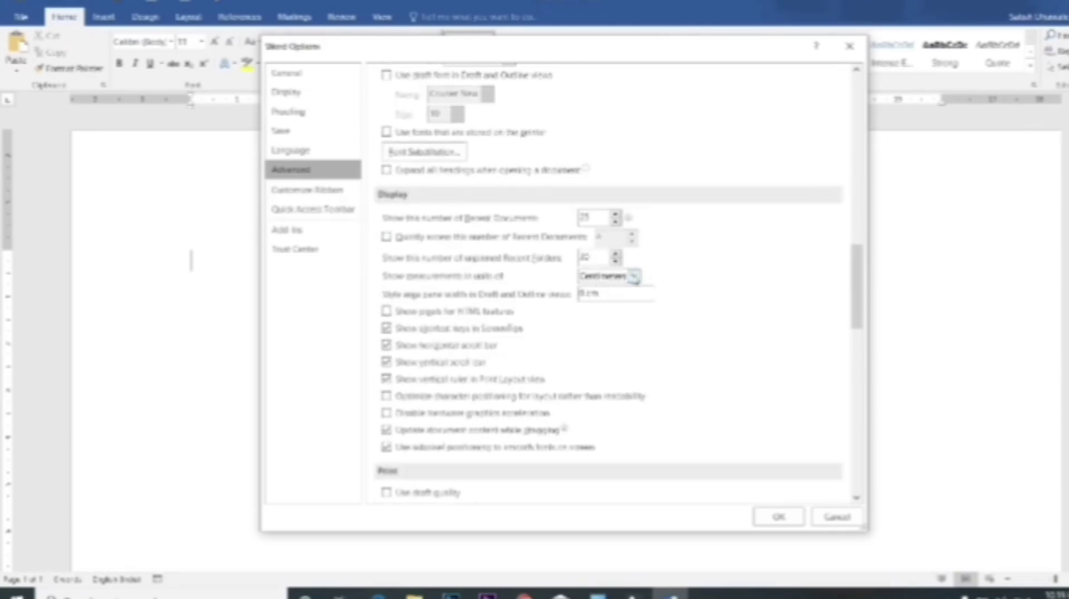
click(633, 276)
click(613, 290)
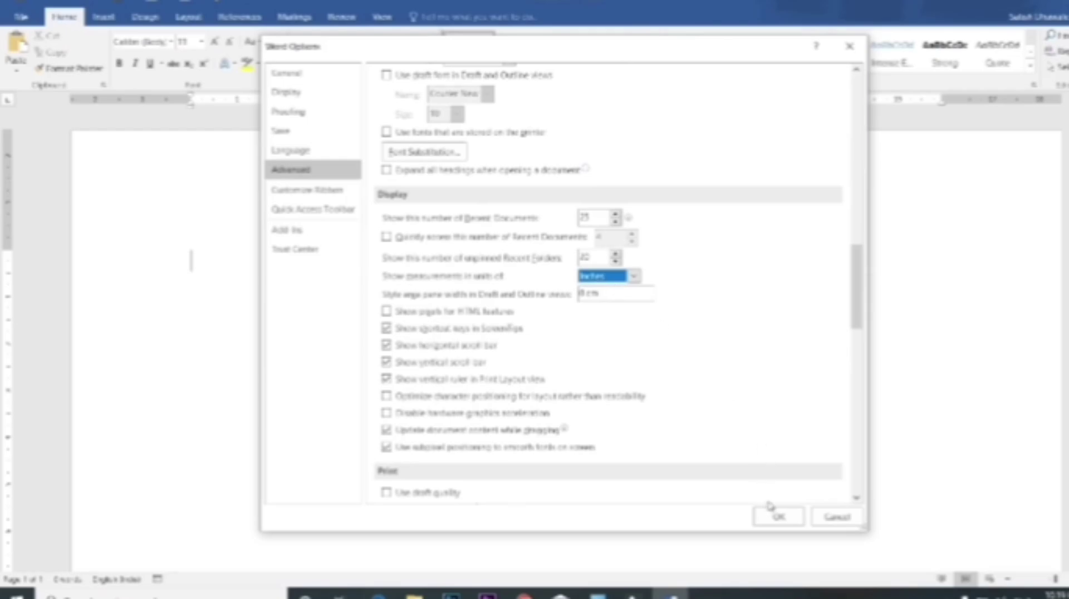
click(777, 516)
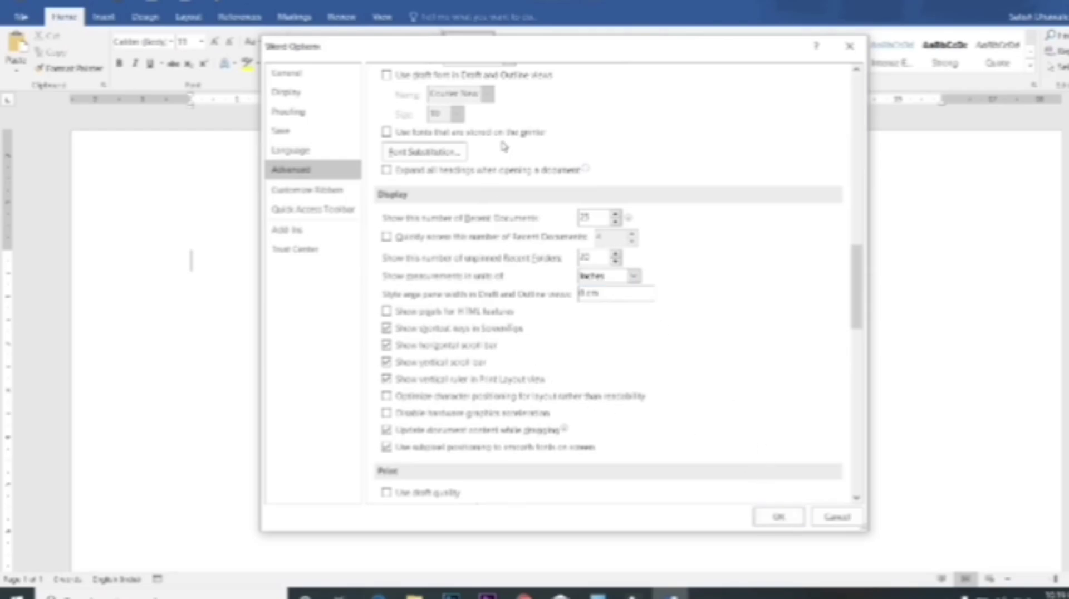
click(778, 516)
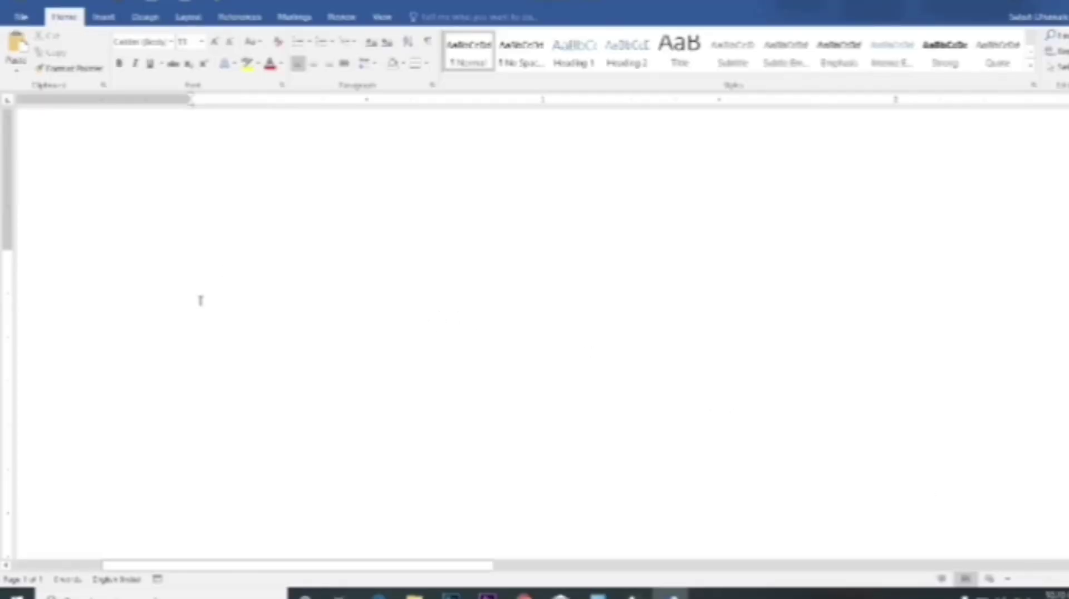
Step: Enter the sample text "fdffdg" in the blank document and zoom the page out to its smallest size
text(fdffdg)
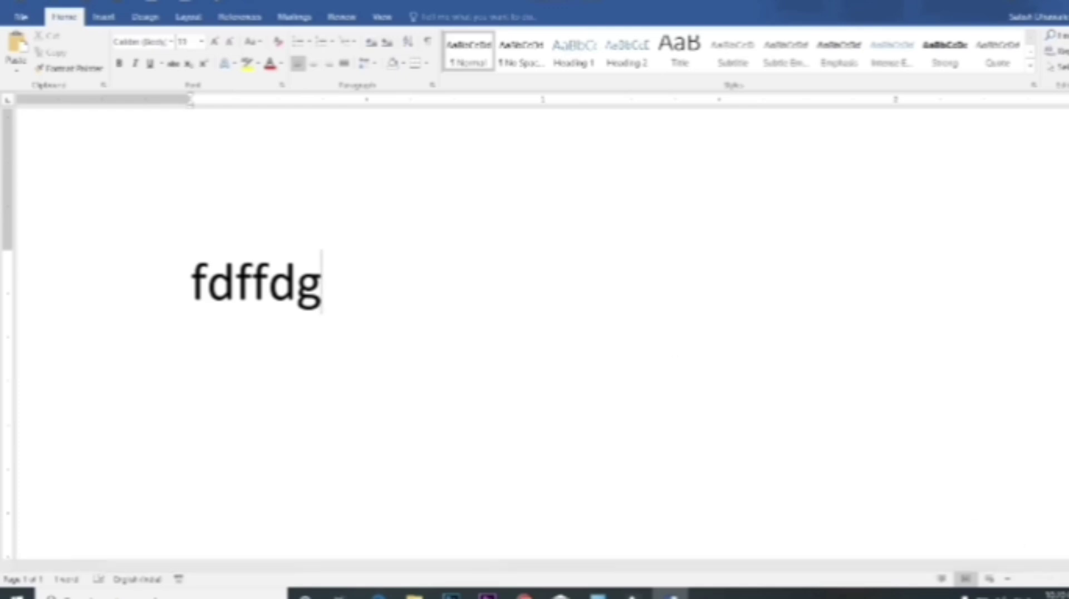
drag(1061, 581, 1012, 579)
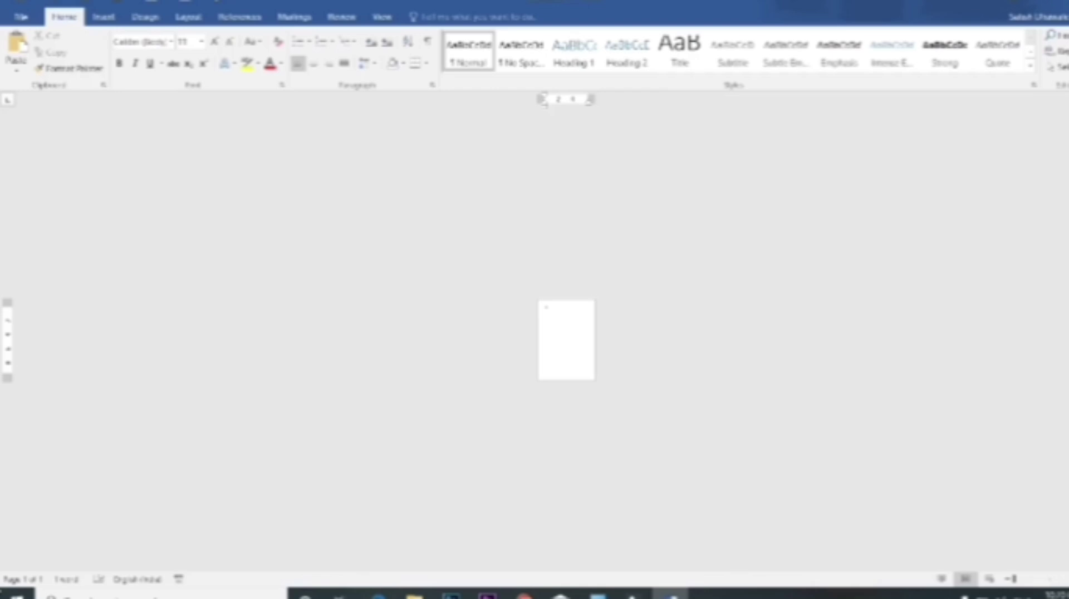